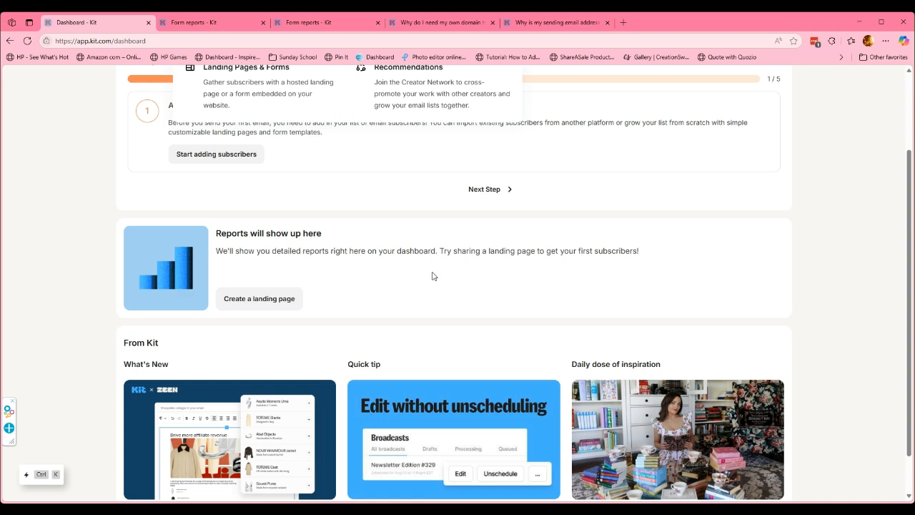
Scroll back up to the top of the Kit dashboard.
{"action": "scroll", "coordinate": [432, 276], "scroll_direction": "up", "scroll_amount": 2}
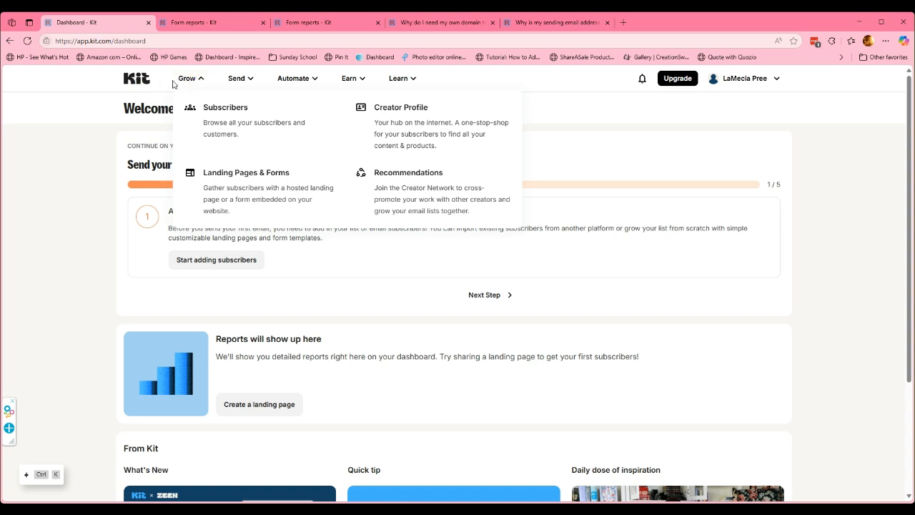
Go to Landing Pages & Forms and start creating a new one.
{"action": "left_click", "coordinate": [257, 181]}
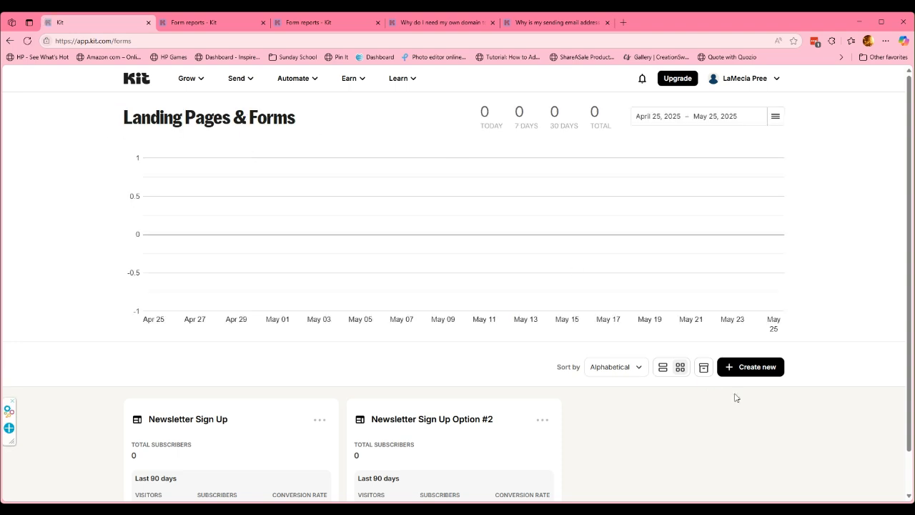
{"action": "left_click", "coordinate": [761, 375]}
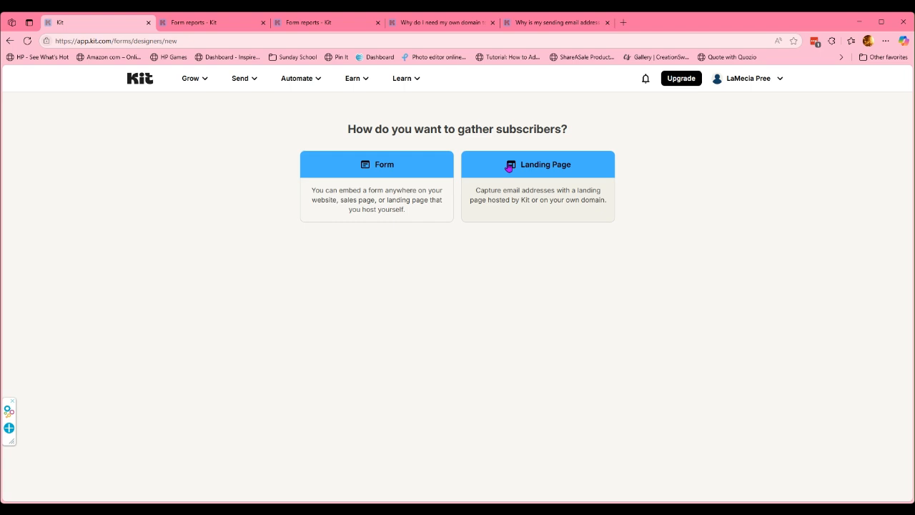
{"action": "left_click", "coordinate": [390, 169]}
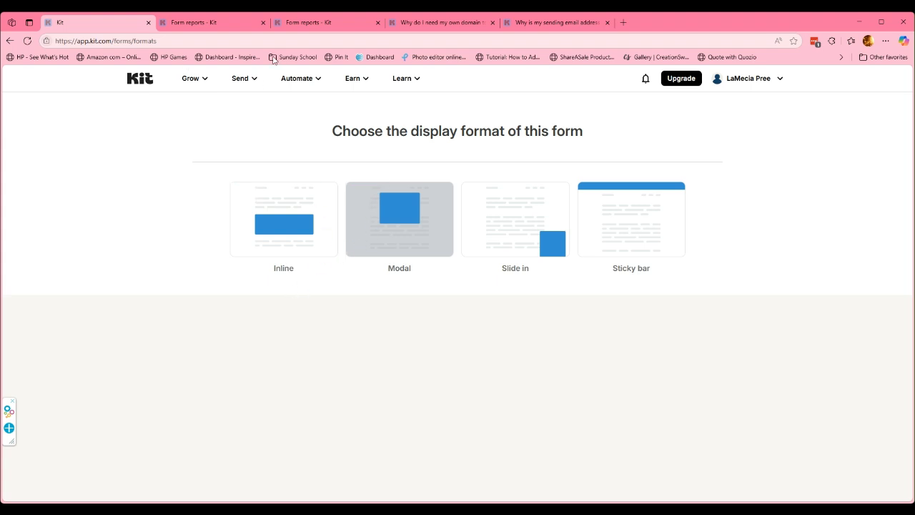
{"action": "left_click", "coordinate": [252, 80]}
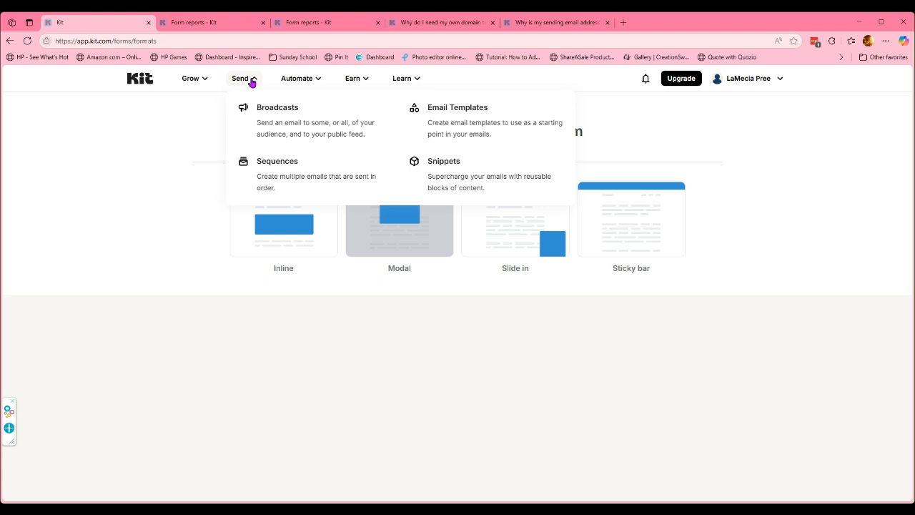
{"action": "left_click", "coordinate": [196, 80]}
{"action": "left_click", "coordinate": [241, 178]}
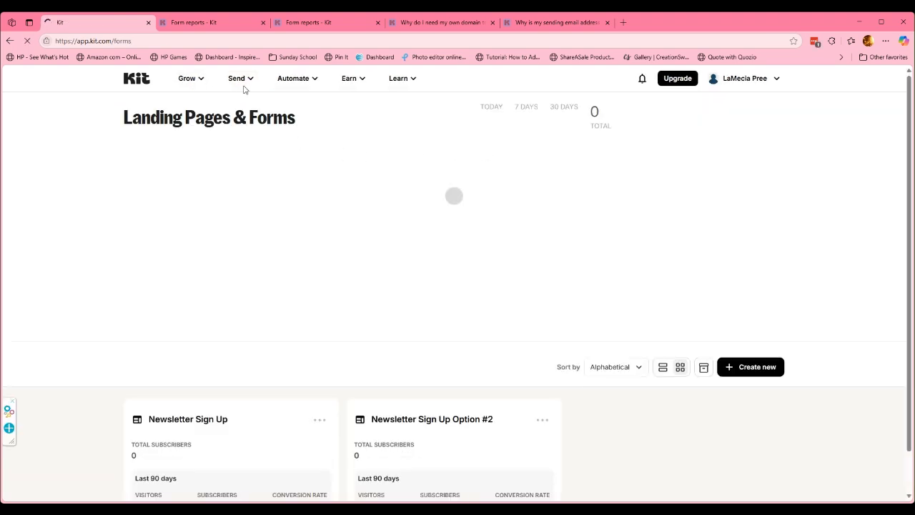
{"action": "left_click", "coordinate": [769, 378]}
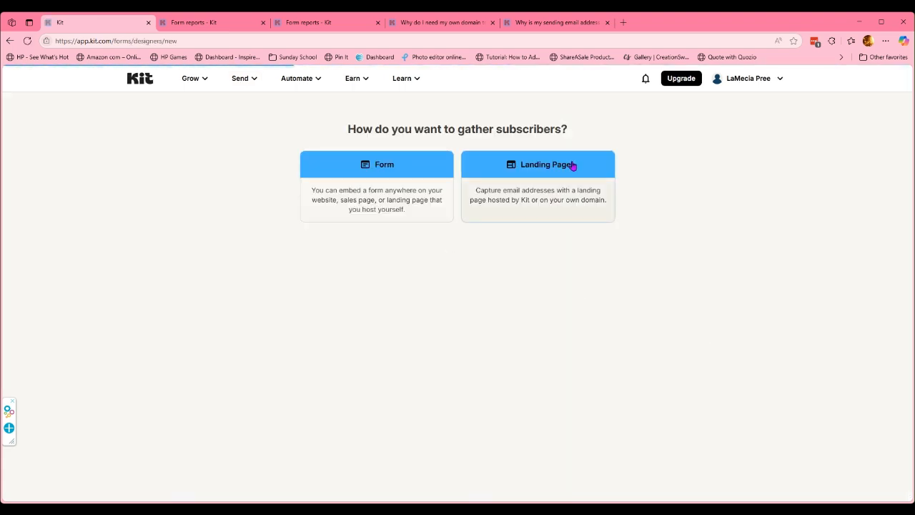
Browse the template gallery and build the new landing page from the Irving template.
{"action": "scroll", "coordinate": [822, 206], "scroll_direction": "down", "scroll_amount": 2}
{"action": "scroll", "coordinate": [822, 207], "scroll_direction": "up", "scroll_amount": 2}
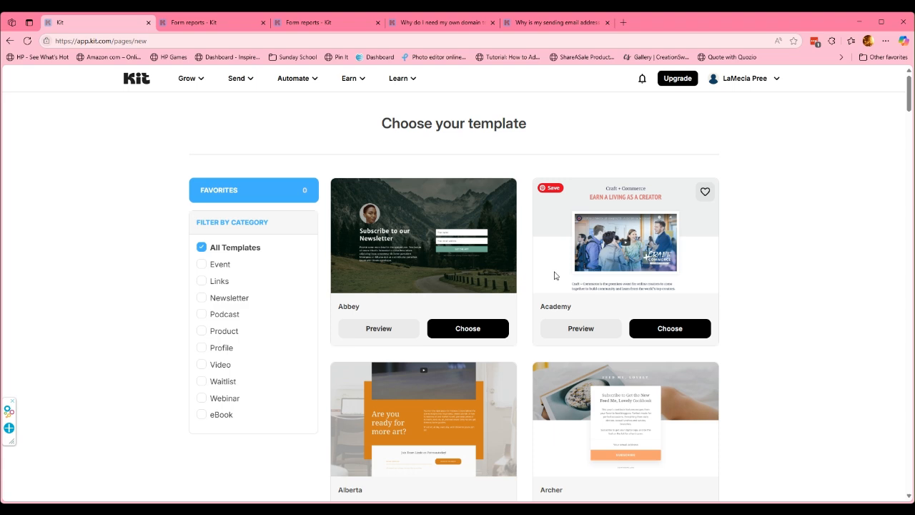
{"action": "scroll", "coordinate": [644, 214], "scroll_direction": "down", "scroll_amount": 4}
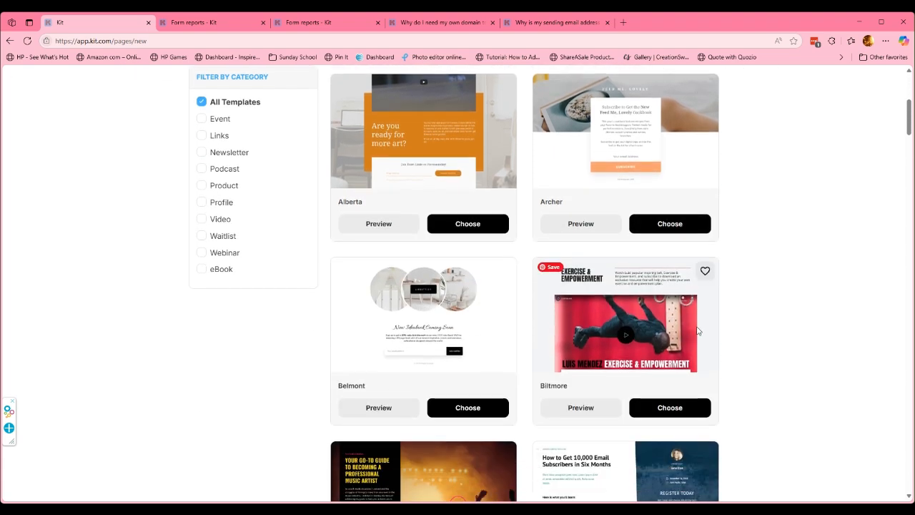
{"action": "scroll", "coordinate": [766, 331], "scroll_direction": "down", "scroll_amount": 5}
{"action": "scroll", "coordinate": [766, 334], "scroll_direction": "down", "scroll_amount": 4}
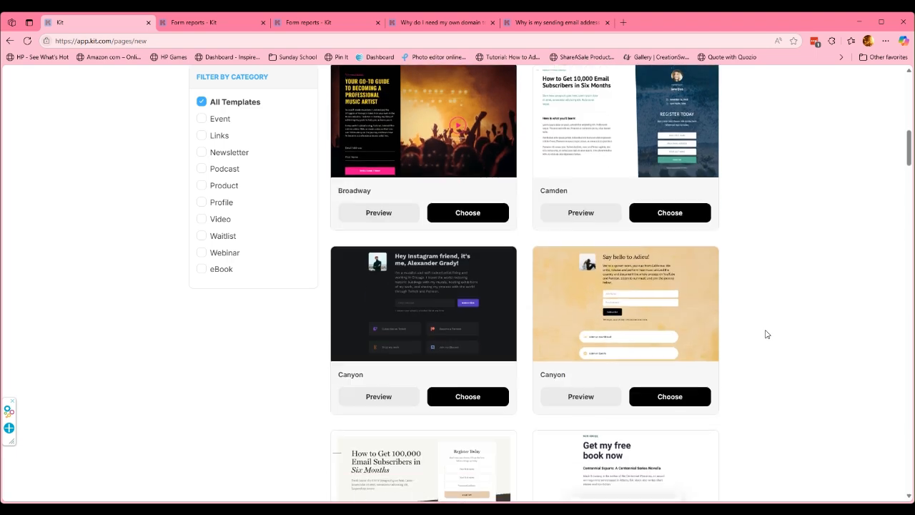
{"action": "scroll", "coordinate": [766, 335], "scroll_direction": "down", "scroll_amount": 3}
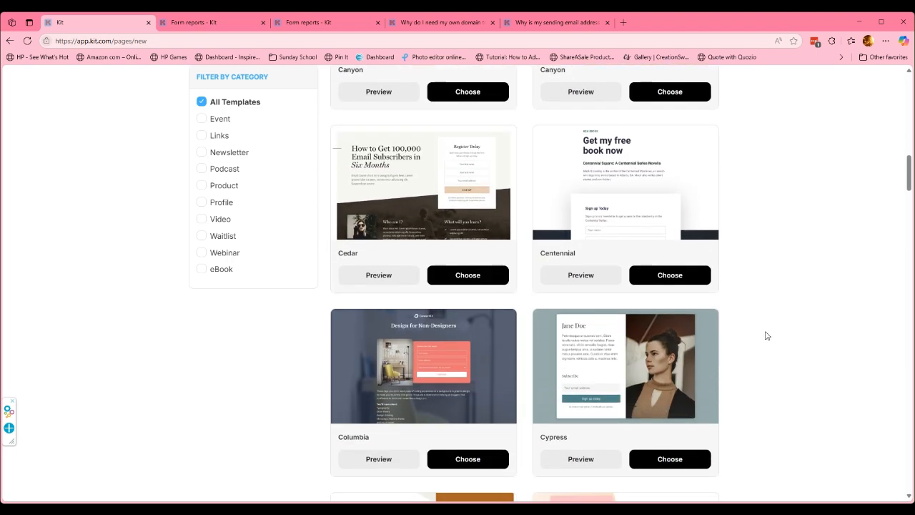
{"action": "scroll", "coordinate": [766, 334], "scroll_direction": "down", "scroll_amount": 8}
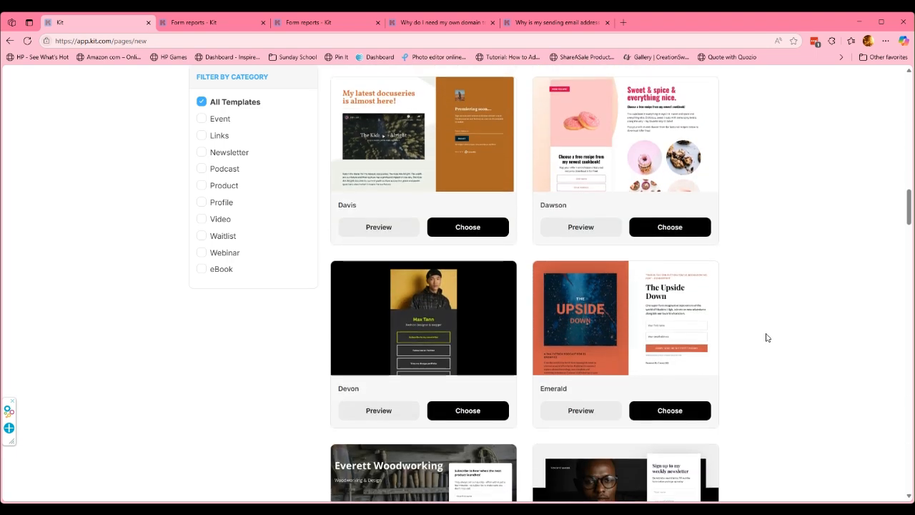
{"action": "scroll", "coordinate": [766, 332], "scroll_direction": "down", "scroll_amount": 7}
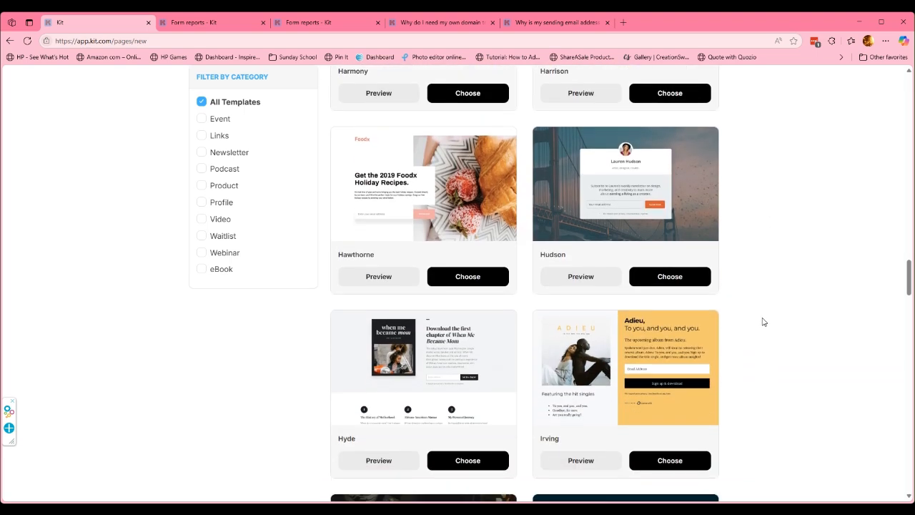
{"action": "scroll", "coordinate": [763, 321], "scroll_direction": "down", "scroll_amount": 3}
{"action": "scroll", "coordinate": [637, 235], "scroll_direction": "up", "scroll_amount": 1}
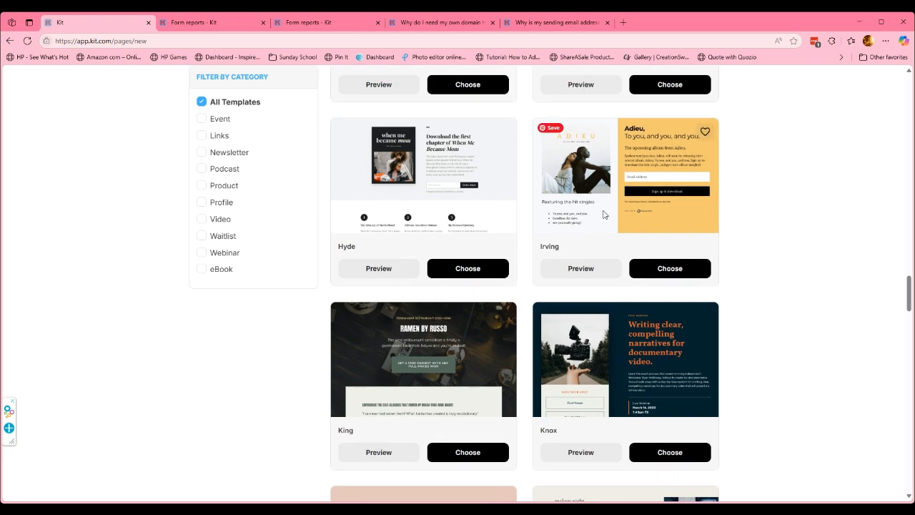
{"action": "left_click", "coordinate": [677, 276]}
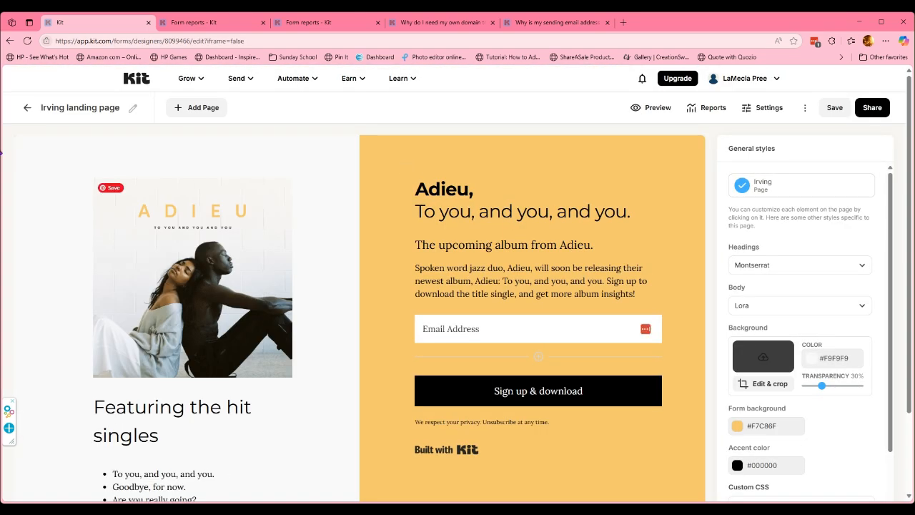
Rename the landing page to 'Test Landing Page'.
{"action": "left_click", "coordinate": [132, 108]}
{"action": "left_click_drag", "start_coordinate": [138, 107], "coordinate": [44, 111]}
{"action": "type", "text": "Testing Ne"}
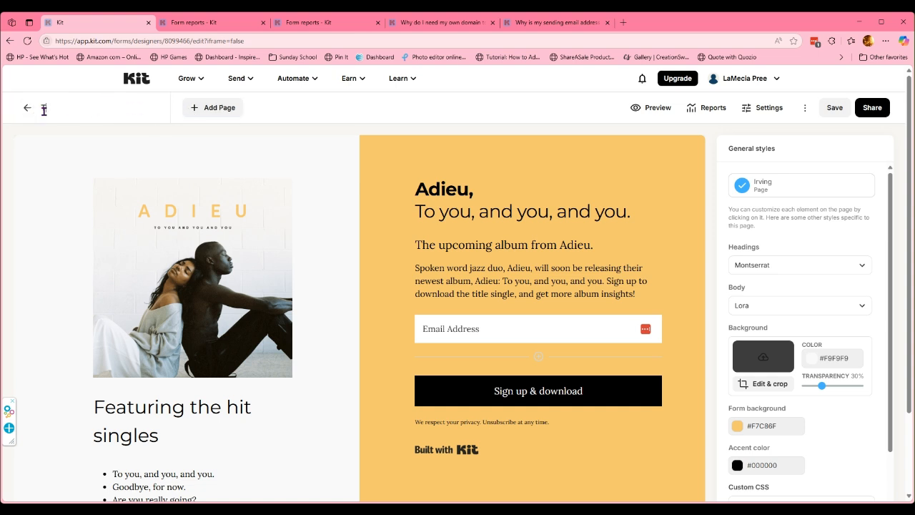
{"action": "type", "text": "w"}
{"action": "key", "text": "BackSpace"}
{"action": "key", "text": "BackSpace"}
{"action": "key", "text": "BackSpace"}
{"action": "key", "text": "BackSpace"}
{"action": "key", "text": "BackSpace"}
{"action": "key", "text": "BackSpace"}
{"action": "key", "text": "BackSpace"}
{"action": "type", "text": "Landing Page"}
{"action": "left_click_drag", "start_coordinate": [416, 188], "coordinate": [648, 209]}
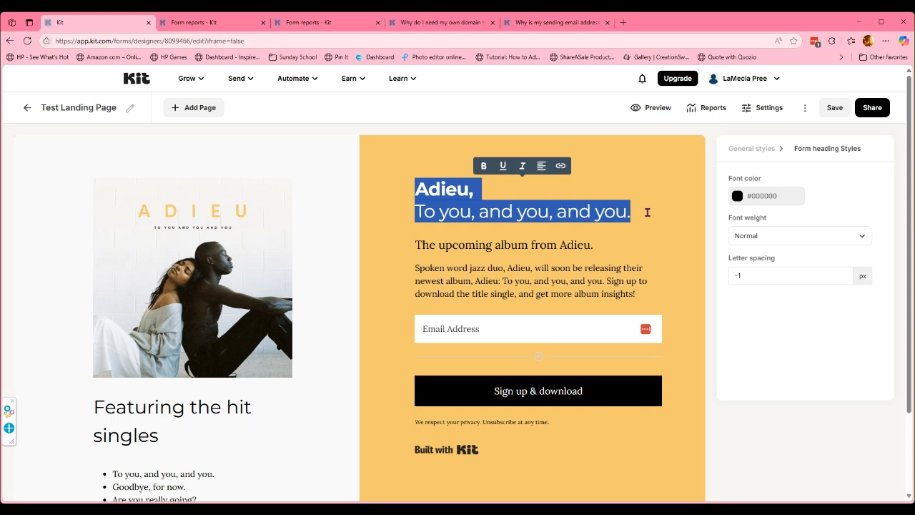
Replace the Adieu heading with 'Join My Newsletter'.
{"action": "type", "text": "Join Me"}
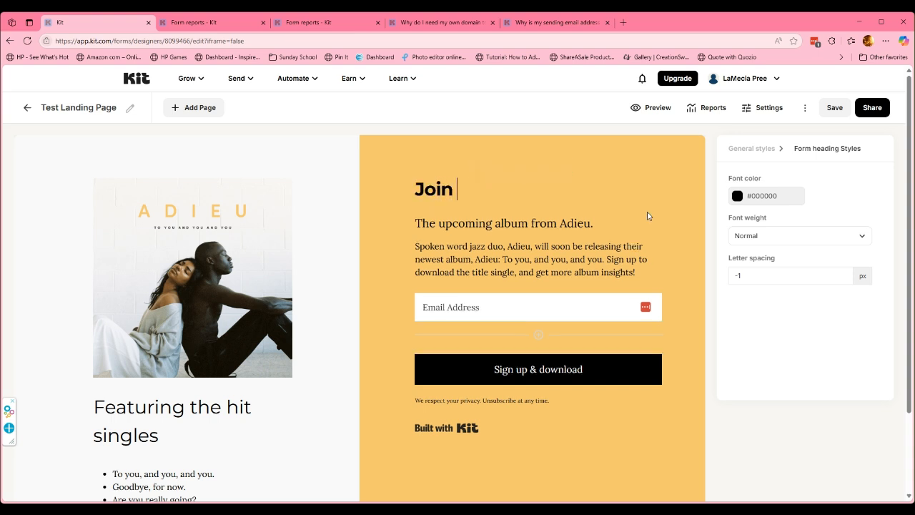
{"action": "key", "text": "BackSpace"}
{"action": "key", "text": "BackSpace"}
{"action": "type", "text": "Y N"}
{"action": "key", "text": "BackSpace"}
{"action": "key", "text": "BackSpace"}
{"action": "key", "text": "BackSpace"}
{"action": "type", "text": "y  News"}
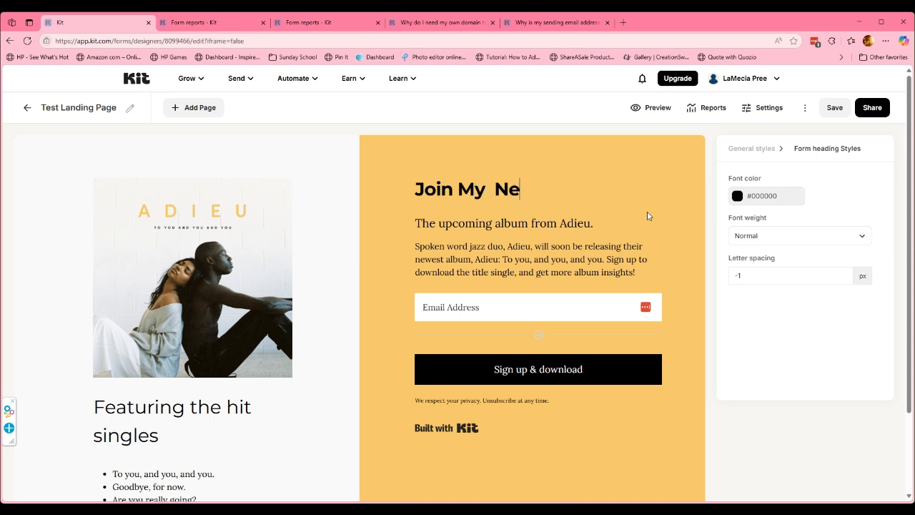
{"action": "key", "text": "BackSpace"}
{"action": "key", "text": "BackSpace"}
{"action": "key", "text": "BackSpace"}
{"action": "key", "text": "BackSpace"}
{"action": "key", "text": "BackSpace"}
{"action": "type", "text": "Newsletter"}
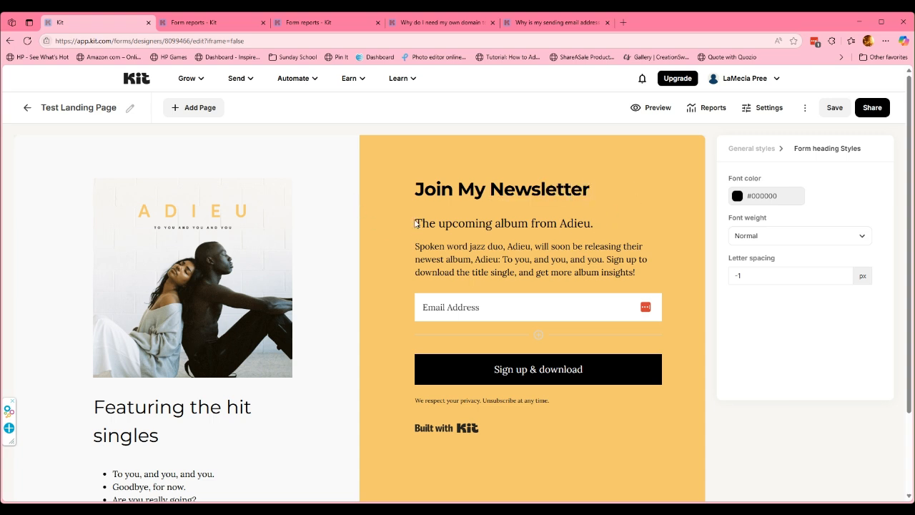
Replace the body paragraph with 'You'll ge the latest updates and my free goodies'.
{"action": "left_click_drag", "start_coordinate": [415, 246], "coordinate": [640, 266]}
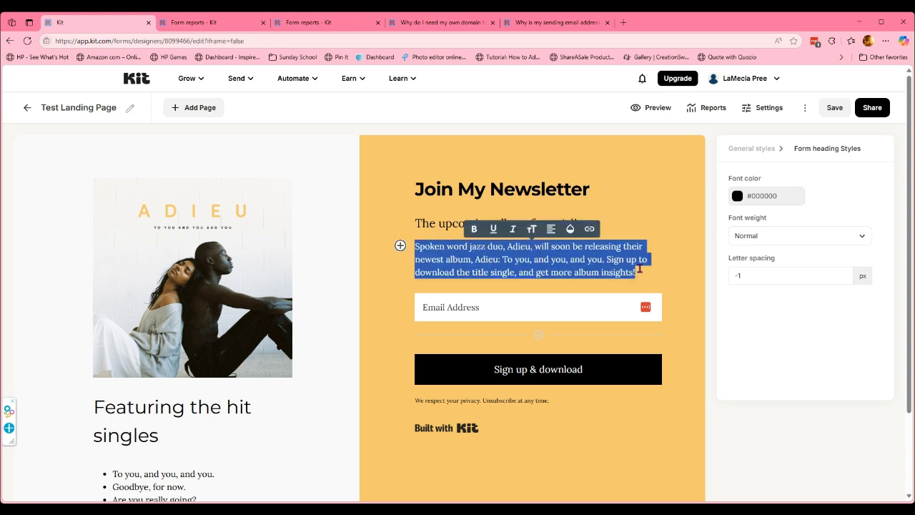
{"action": "type", "text": "You'"}
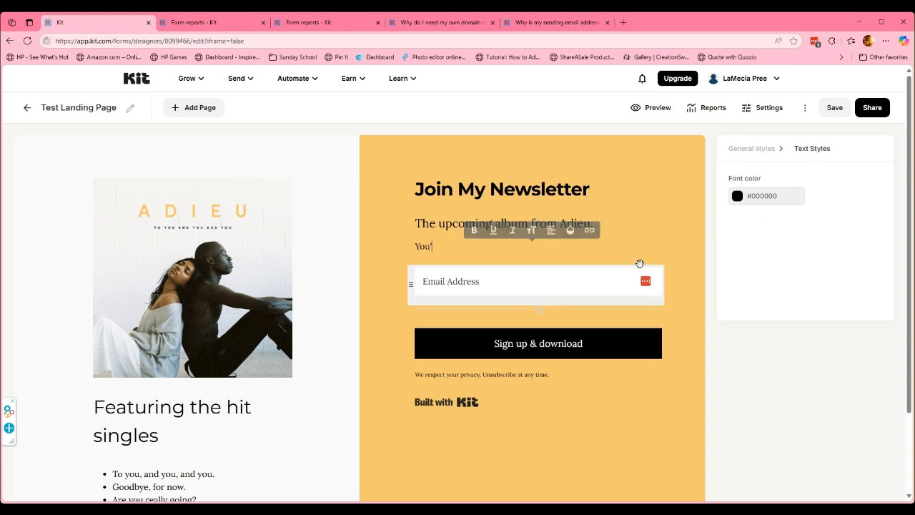
{"action": "type", "text": "ll ge the lates"}
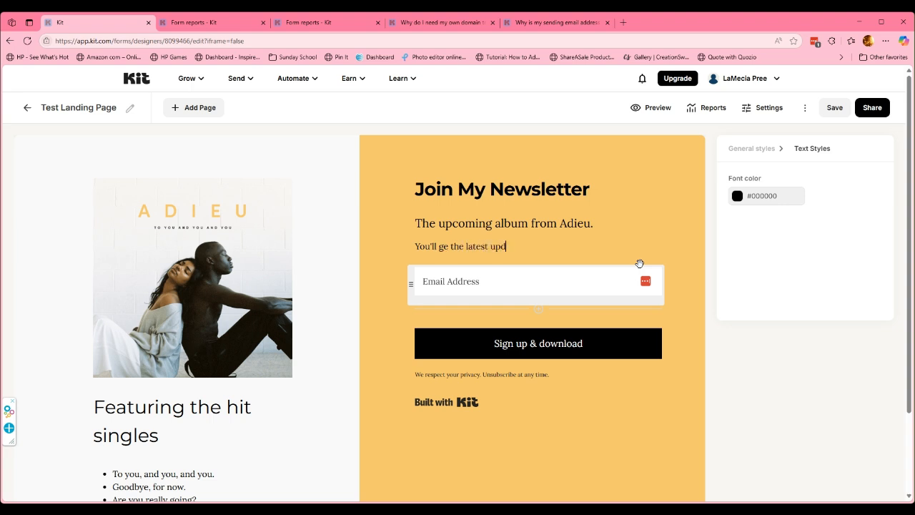
{"action": "type", "text": "my free goodies"}
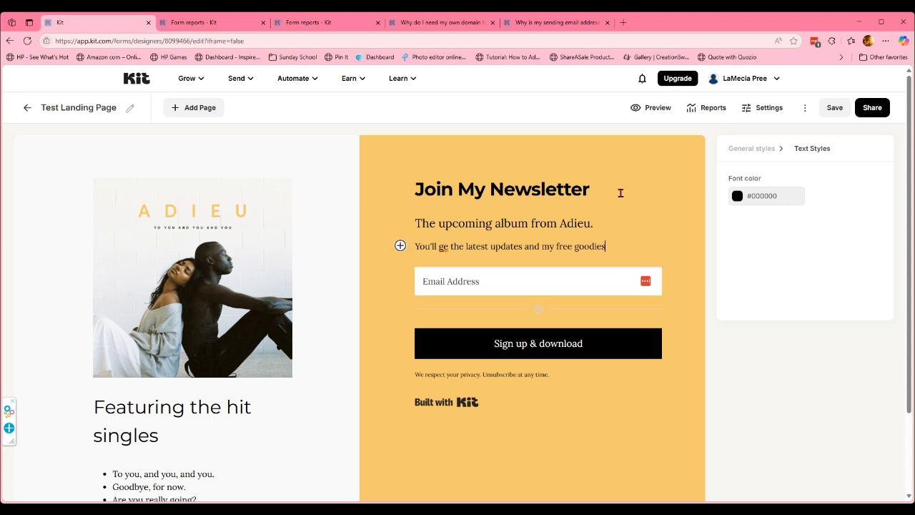
{"action": "scroll", "coordinate": [578, 267], "scroll_direction": "down", "scroll_amount": 1}
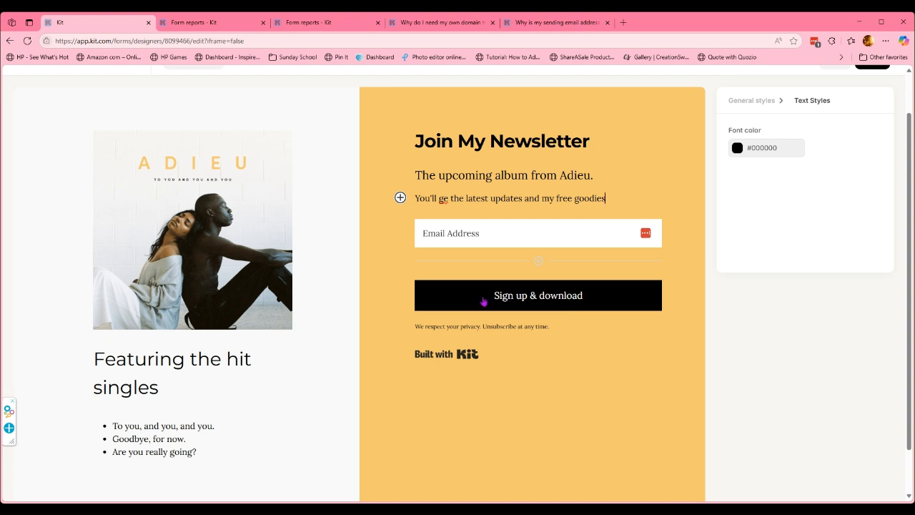
Change the signup button label from 'Sign up & download' to 'Yes, Count Me In!'.
{"action": "left_click_drag", "start_coordinate": [494, 300], "coordinate": [589, 305]}
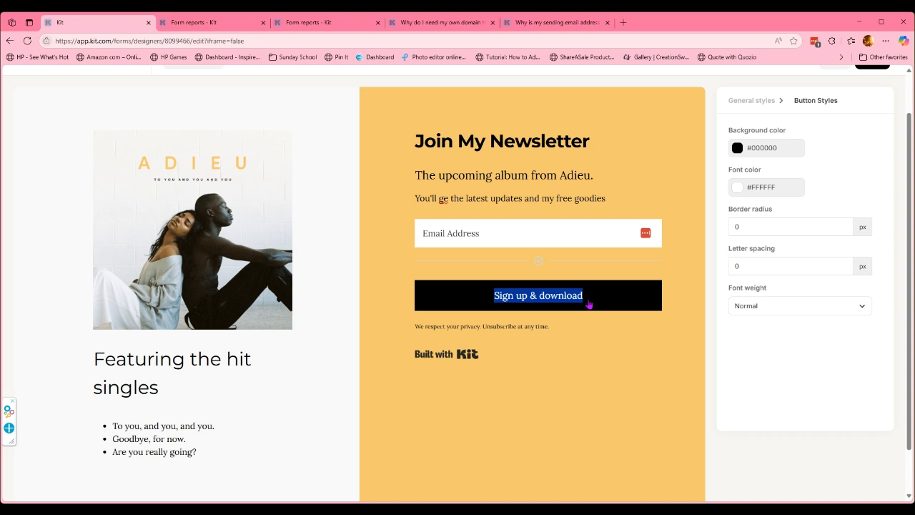
{"action": "type", "text": "Y"}
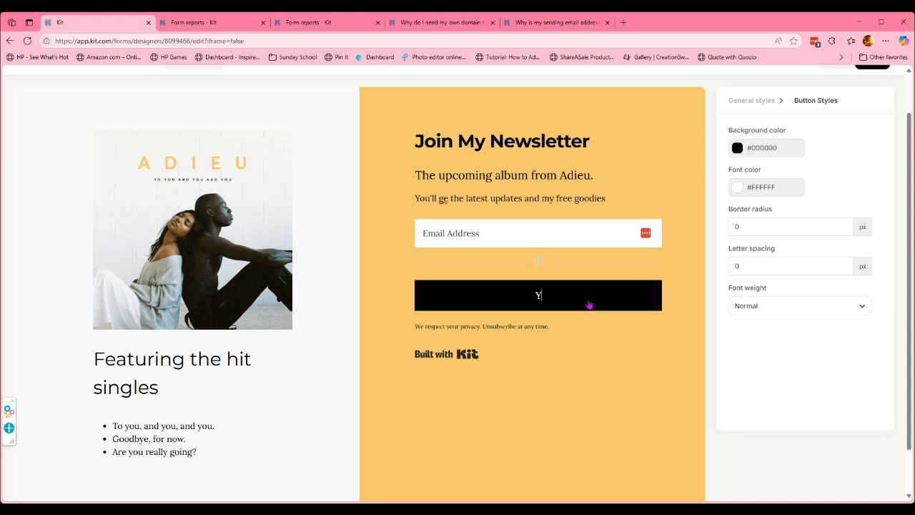
{"action": "type", "text": "es, Count Me In!"}
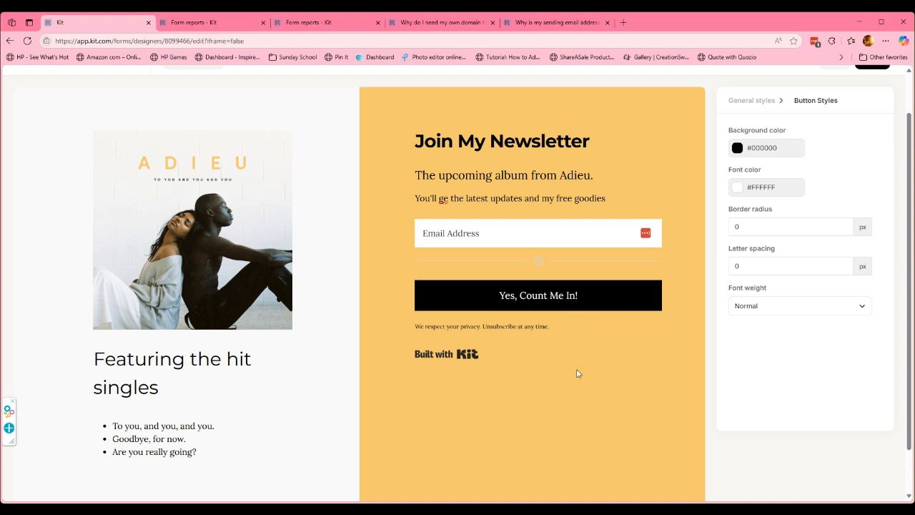
{"action": "left_click", "coordinate": [176, 216]}
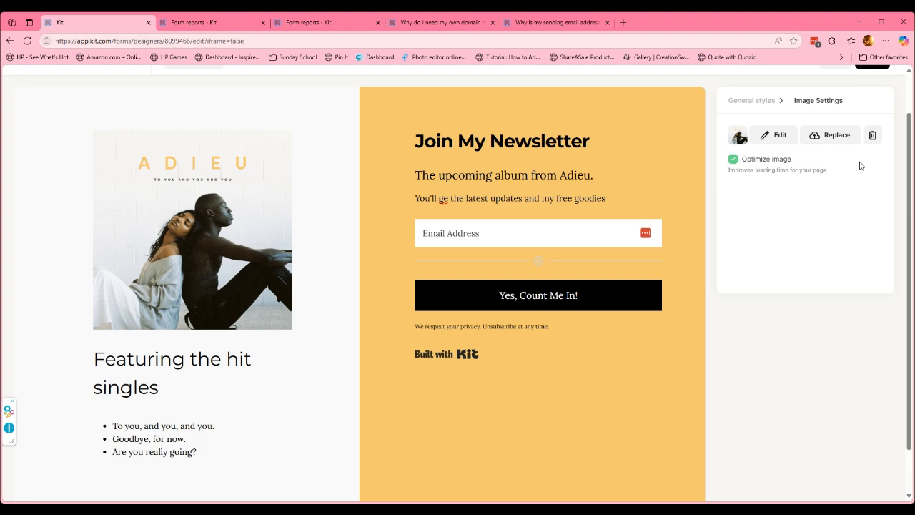
Swap the couple photo for the frosted white rose image from the Media Gallery uploads.
{"action": "left_click", "coordinate": [830, 139]}
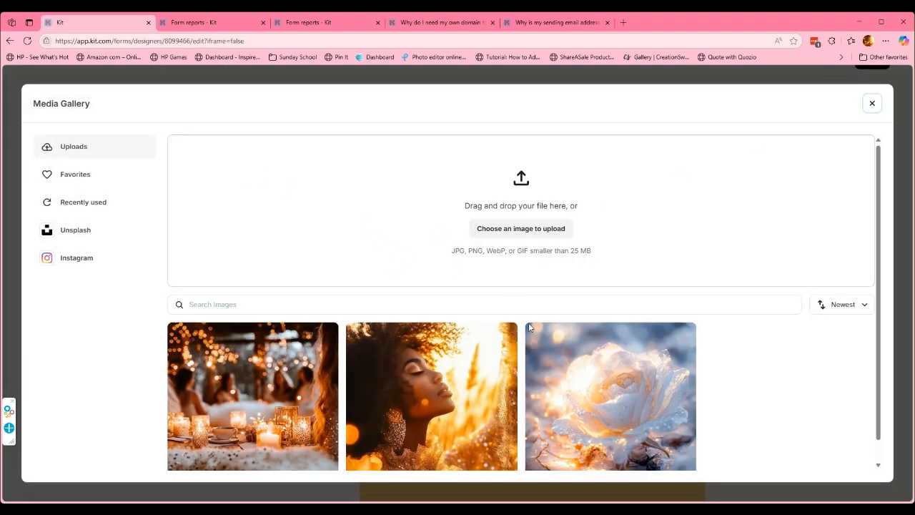
{"action": "scroll", "coordinate": [531, 324], "scroll_direction": "down", "scroll_amount": 1}
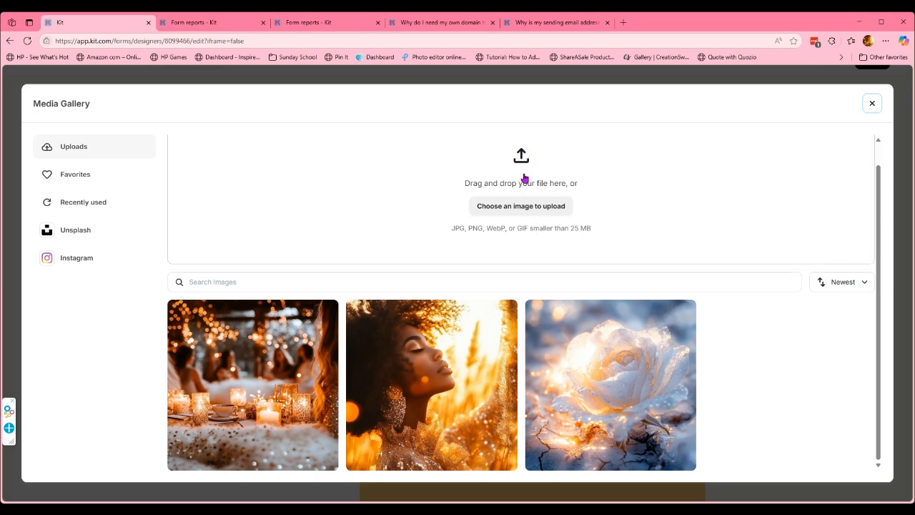
{"action": "mouse_move", "coordinate": [617, 417]}
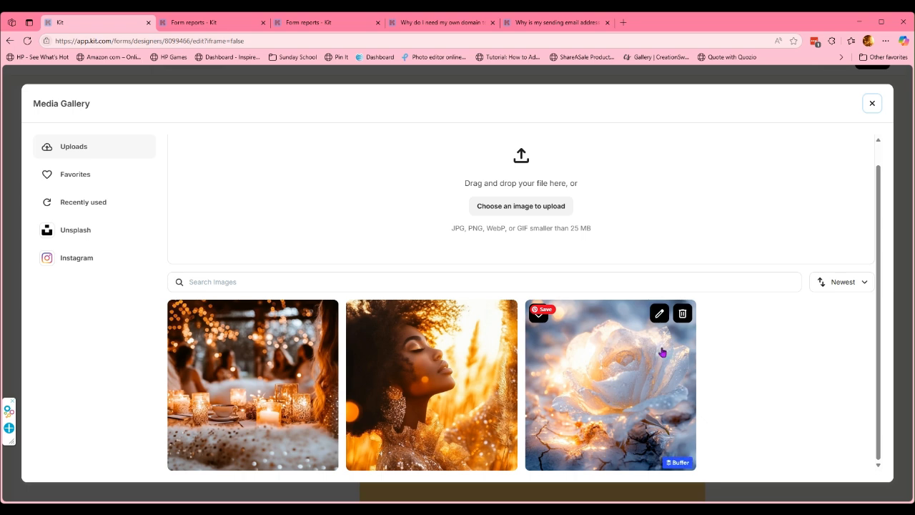
{"action": "left_click", "coordinate": [74, 236]}
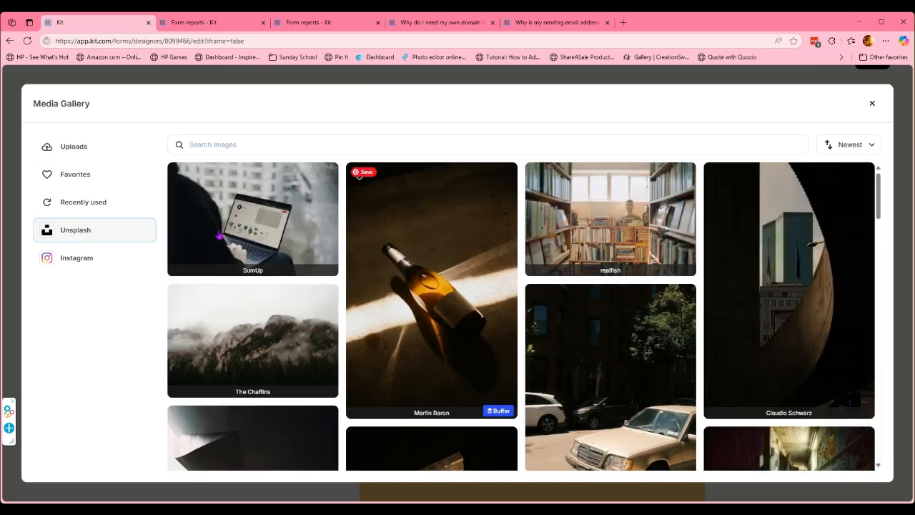
{"action": "left_click", "coordinate": [90, 152]}
{"action": "left_click", "coordinate": [643, 343]}
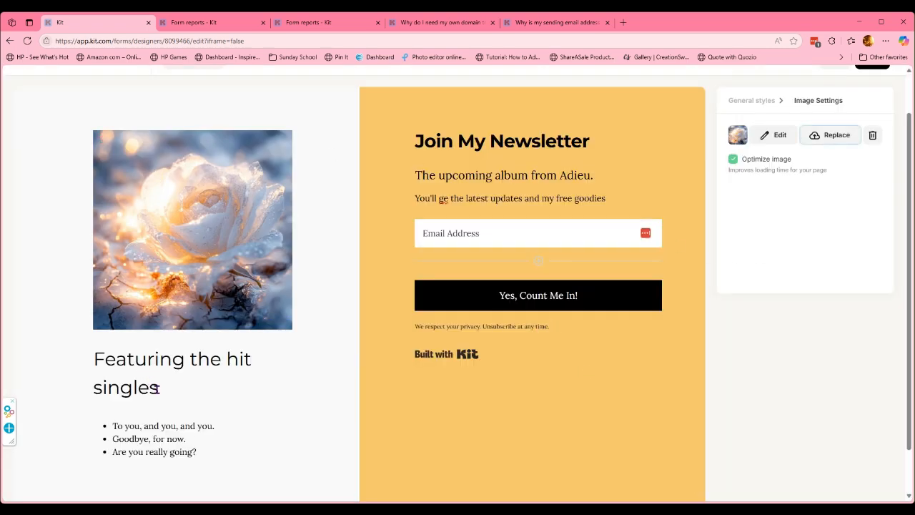
Delete the three song bullet lines under 'Featuring the hit singles'.
{"action": "left_click_drag", "start_coordinate": [153, 388], "coordinate": [94, 351]}
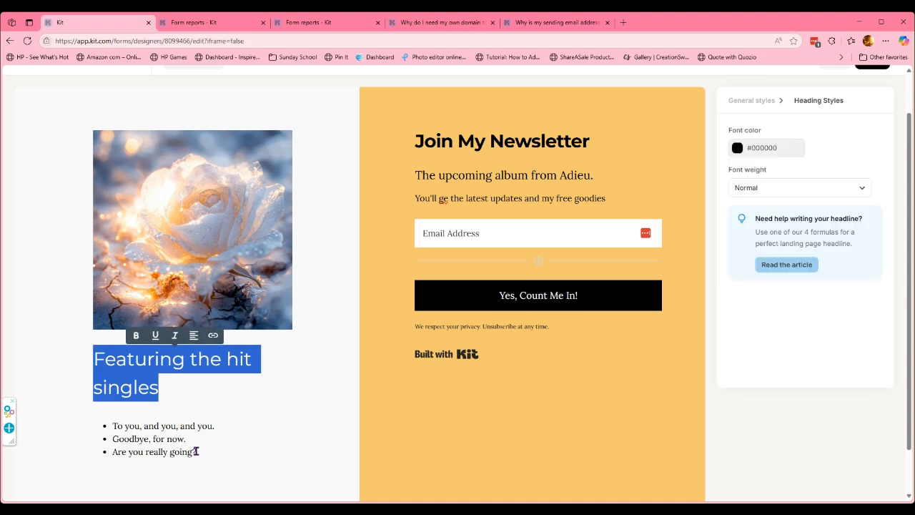
{"action": "left_click", "coordinate": [98, 355]}
{"action": "left_click_drag", "start_coordinate": [96, 357], "coordinate": [155, 384]}
{"action": "left_click", "coordinate": [169, 433]}
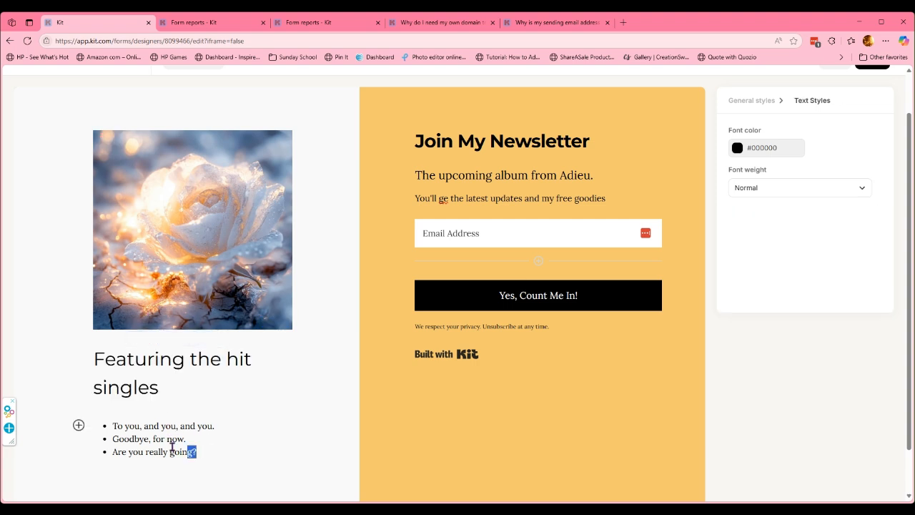
{"action": "left_click_drag", "start_coordinate": [197, 452], "coordinate": [112, 426]}
{"action": "key", "text": "BackSpace"}
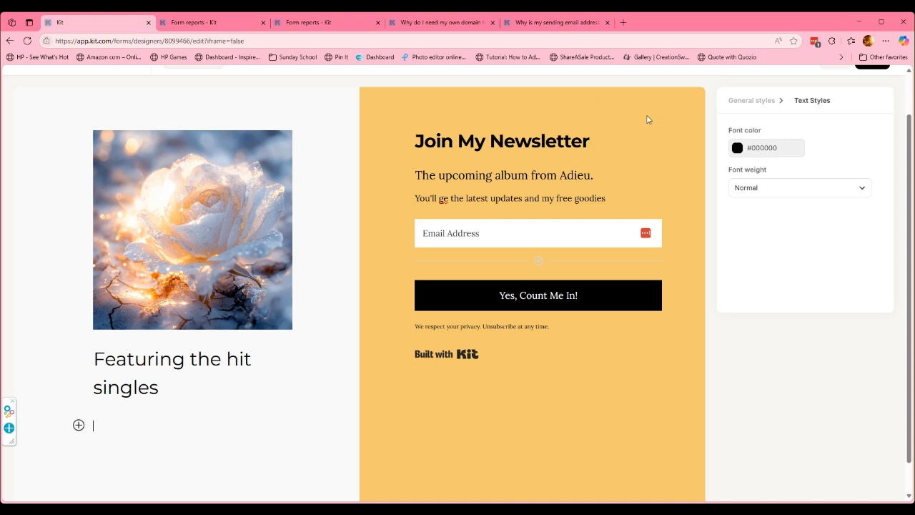
{"action": "scroll", "coordinate": [648, 119], "scroll_direction": "down", "scroll_amount": 1}
{"action": "scroll", "coordinate": [647, 115], "scroll_direction": "up", "scroll_amount": 2}
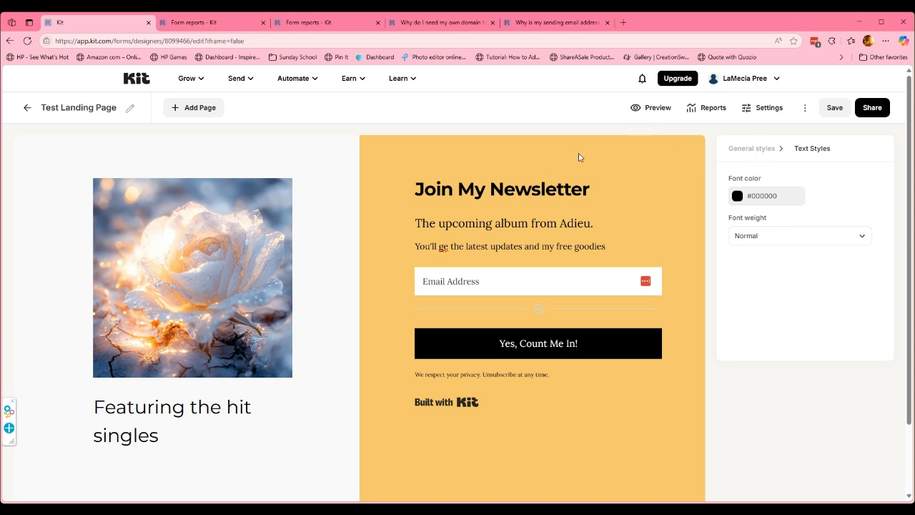
In General styles, change the form background from yellow to white (#FFFFFF).
{"action": "left_click", "coordinate": [755, 150]}
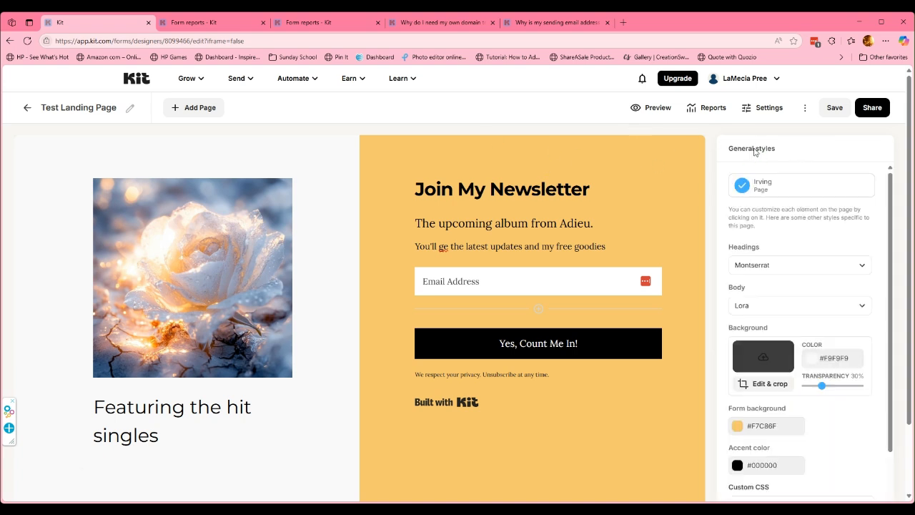
{"action": "scroll", "coordinate": [799, 262], "scroll_direction": "down", "scroll_amount": 3}
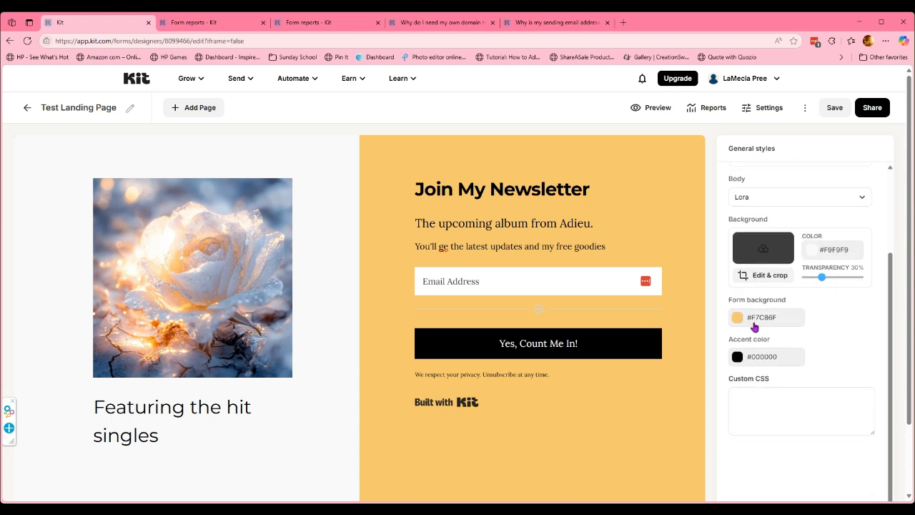
{"action": "left_click", "coordinate": [749, 324]}
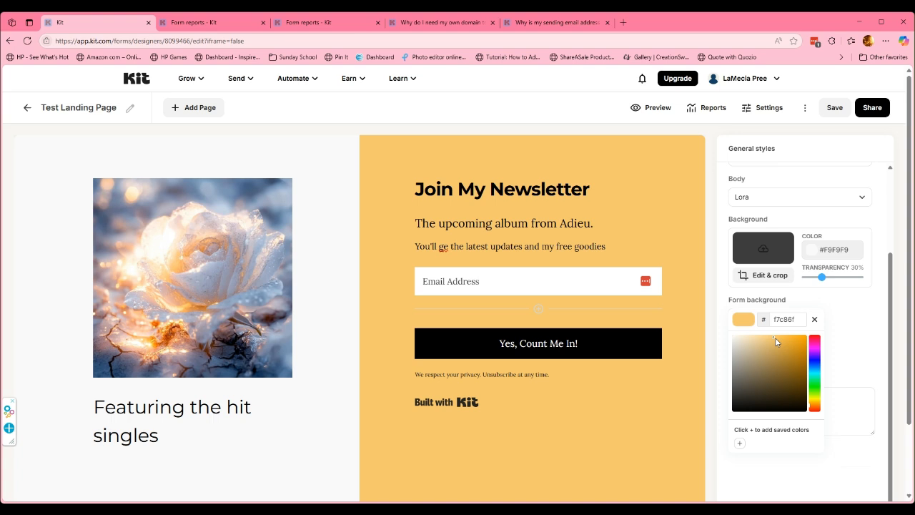
{"action": "left_click_drag", "start_coordinate": [773, 341], "coordinate": [715, 337]}
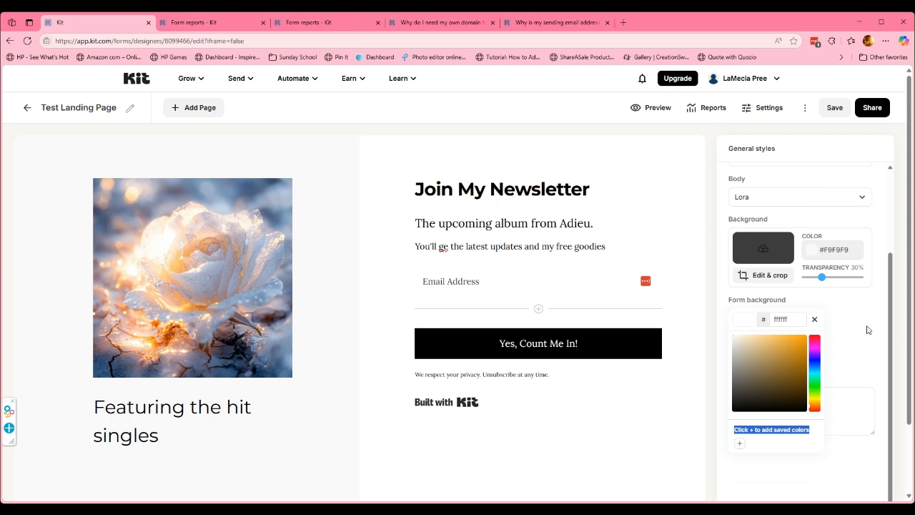
{"action": "left_click", "coordinate": [270, 162]}
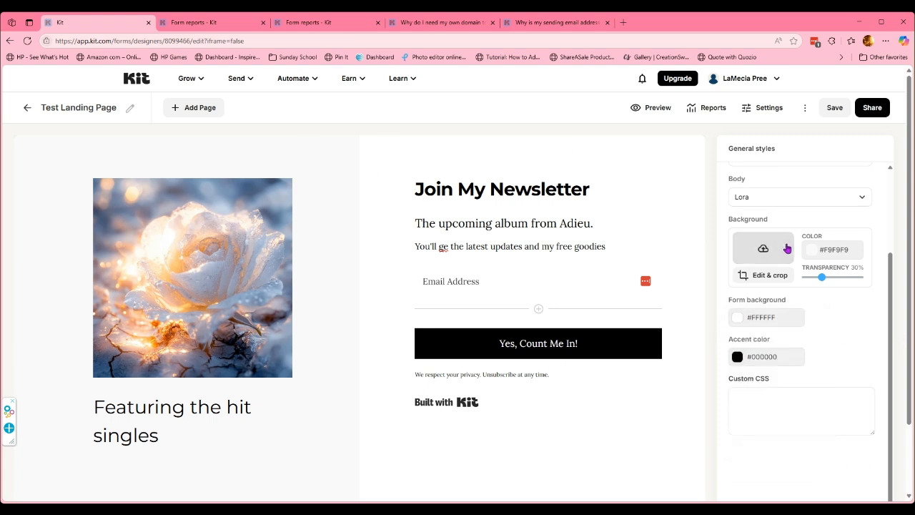
Set the page background colour to #FFFFFF instead of #F9F9F9.
{"action": "left_click", "coordinate": [817, 250]}
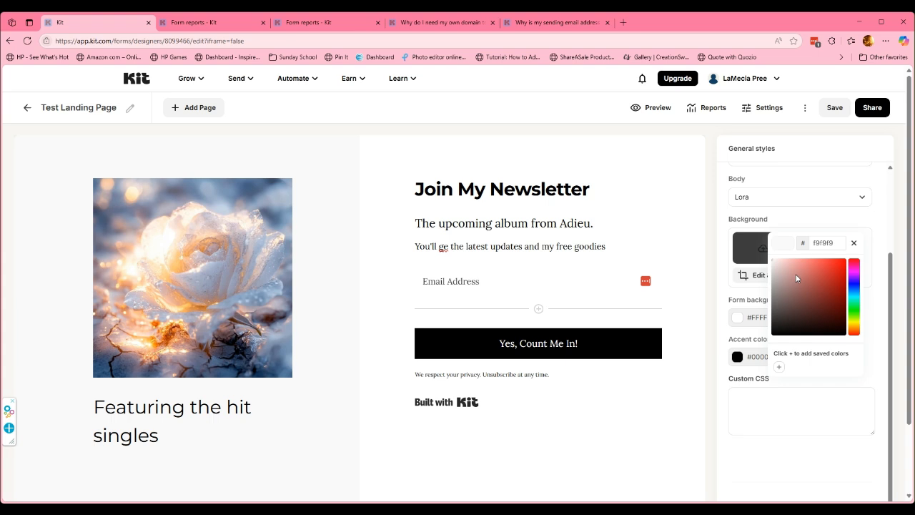
{"action": "left_click", "coordinate": [773, 265]}
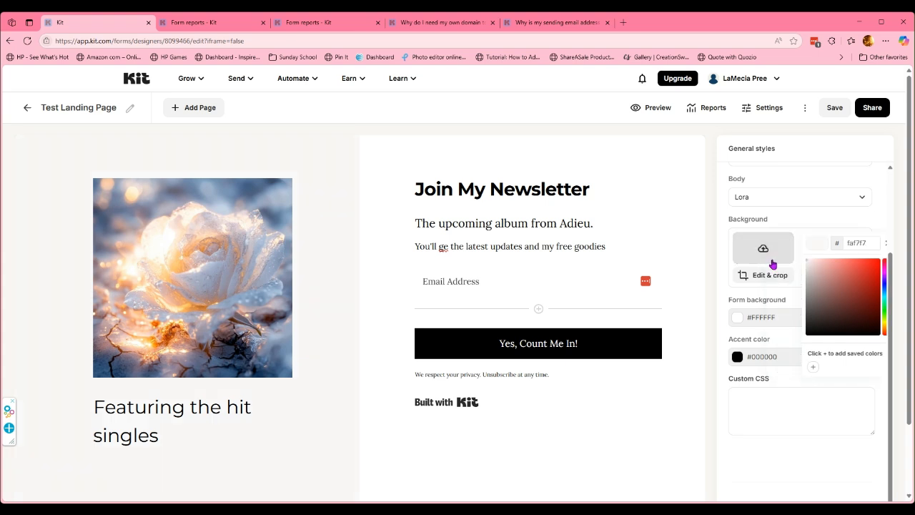
{"action": "left_click", "coordinate": [808, 263]}
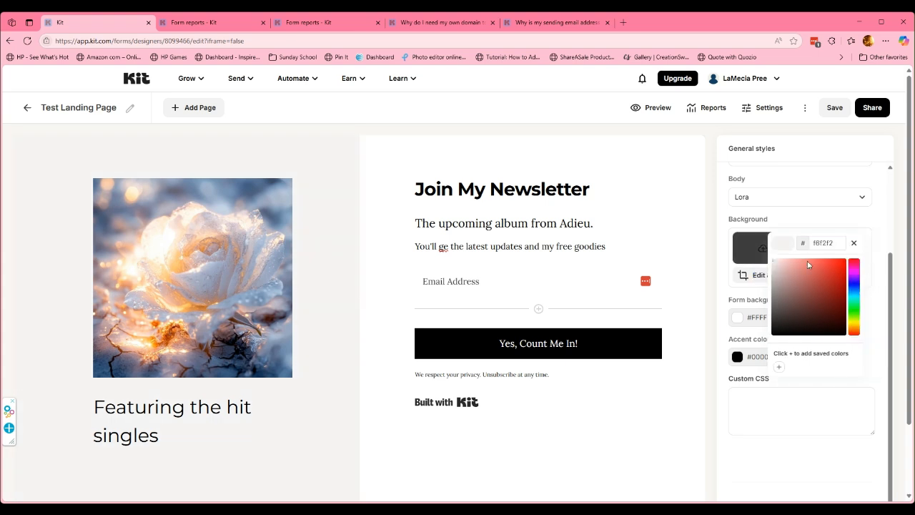
{"action": "left_click", "coordinate": [774, 261]}
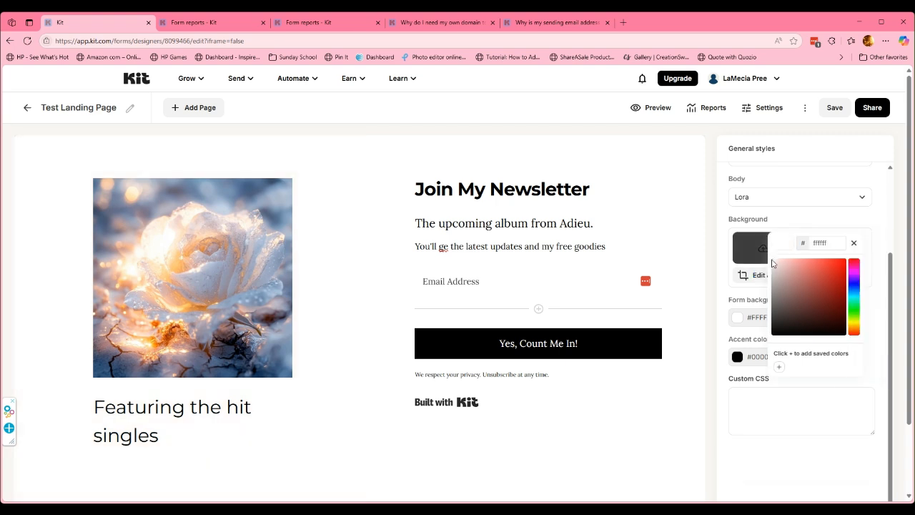
{"action": "left_click", "coordinate": [830, 186]}
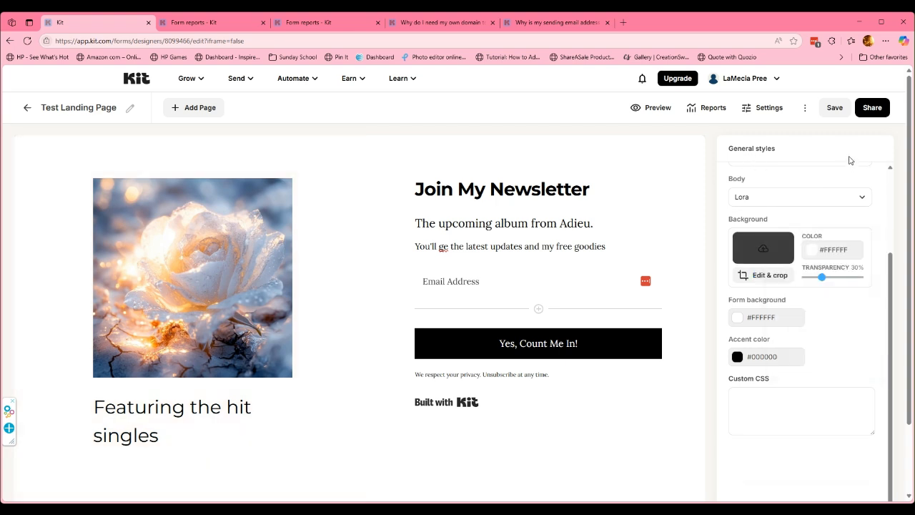
{"action": "scroll", "coordinate": [775, 270], "scroll_direction": "down", "scroll_amount": 2}
{"action": "scroll", "coordinate": [528, 372], "scroll_direction": "up", "scroll_amount": 2}
Correct 'ge' to 'get' in the subtitle and publish the landing page.
{"action": "left_click", "coordinate": [440, 246]}
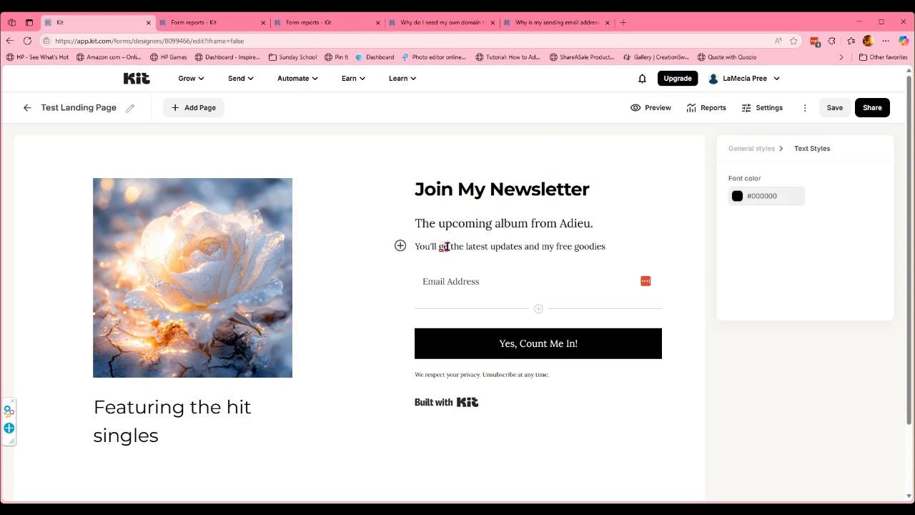
{"action": "type", "text": "t"}
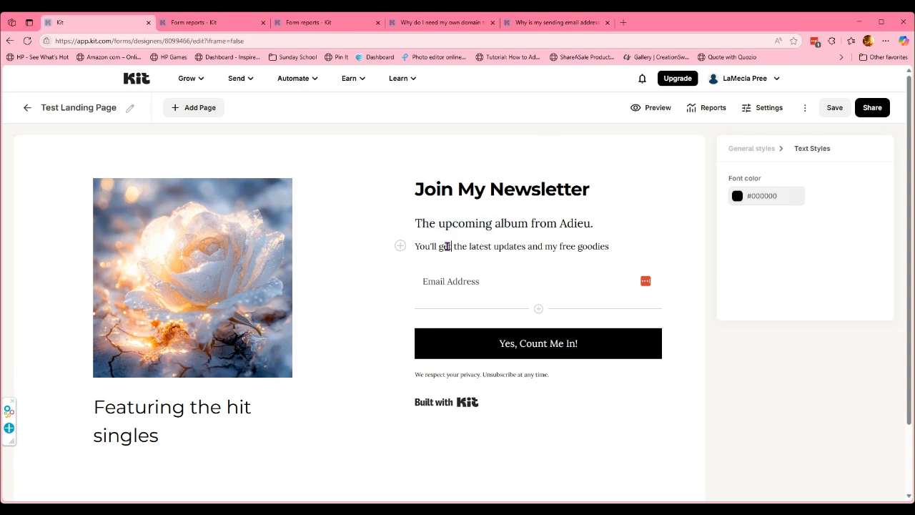
{"action": "left_click", "coordinate": [831, 113]}
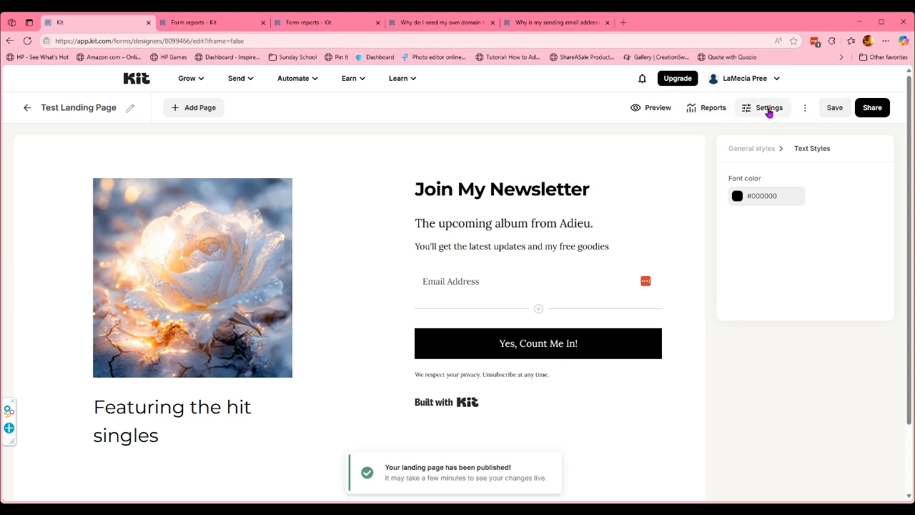
Review the General tab's success message and Redirect option in Landing Page Settings, then view the Incentive options.
{"action": "left_click", "coordinate": [760, 111]}
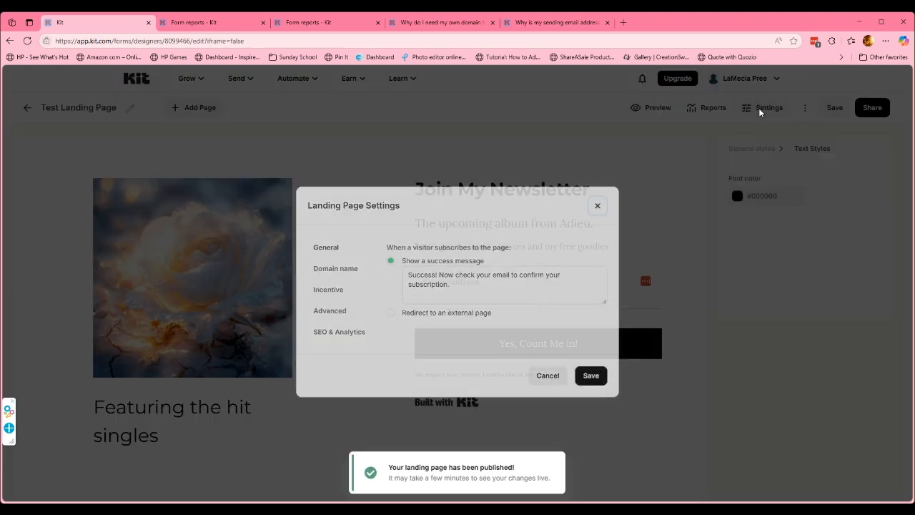
{"action": "left_click", "coordinate": [331, 250]}
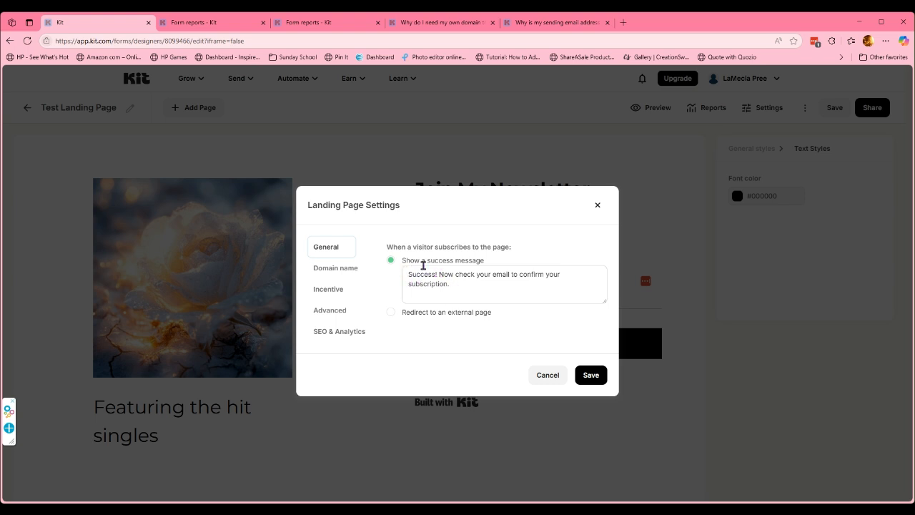
{"action": "left_click_drag", "start_coordinate": [407, 274], "coordinate": [468, 288]}
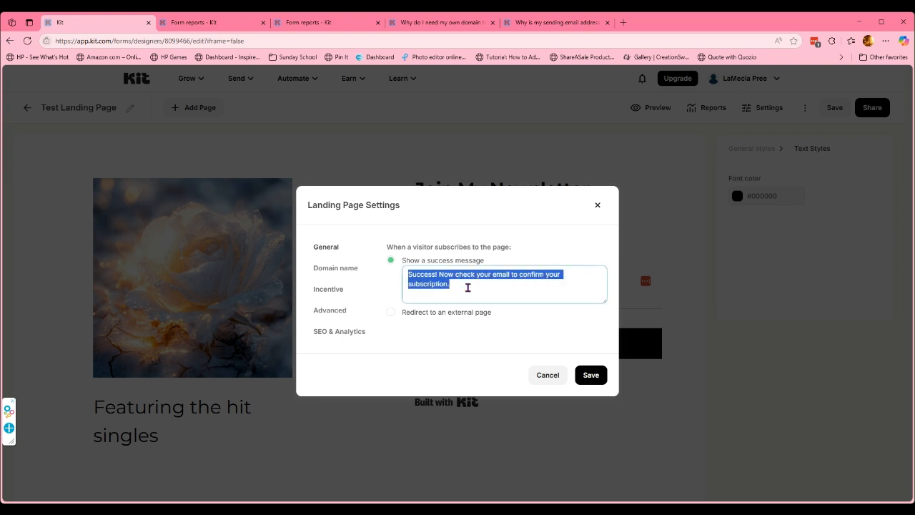
{"action": "left_click", "coordinate": [391, 315]}
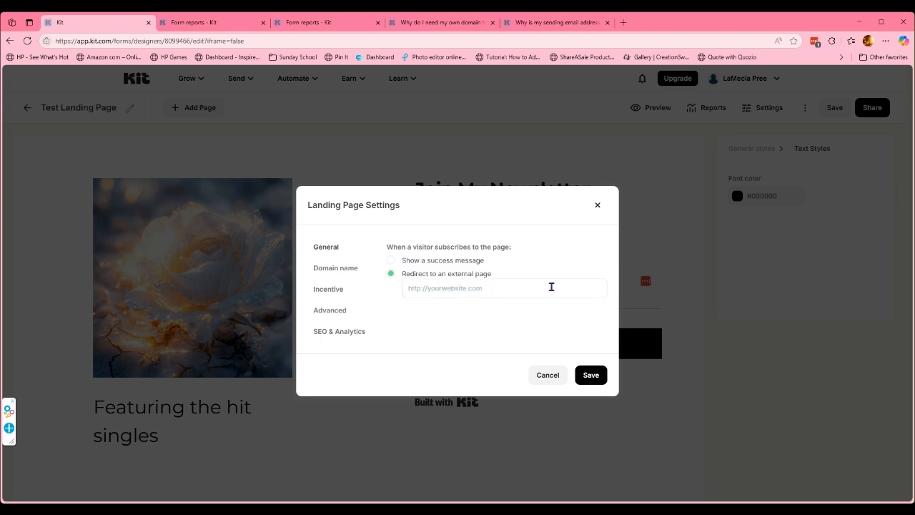
{"action": "left_click", "coordinate": [332, 292]}
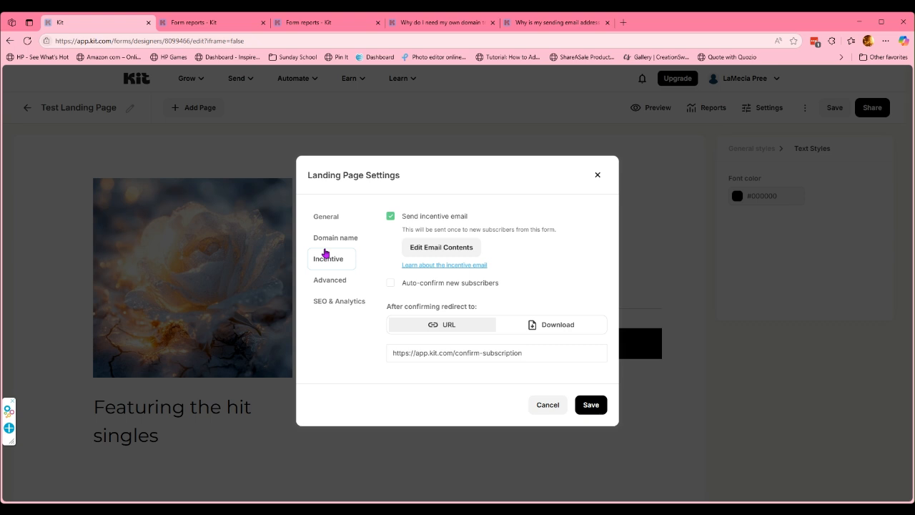
Edit the incentive email's '(OPEN ME) Just One More Step' subject and open the Confirm your subscription button's settings.
{"action": "left_click", "coordinate": [442, 250]}
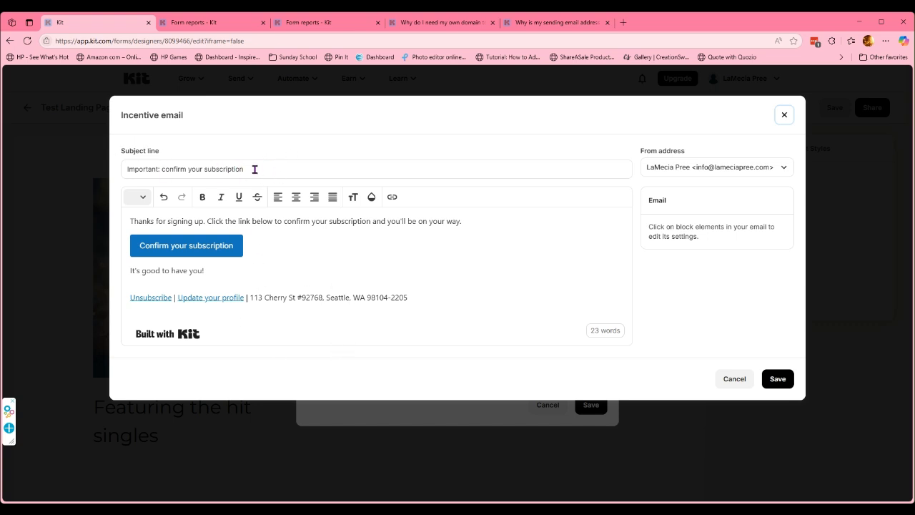
{"action": "left_click_drag", "start_coordinate": [264, 172], "coordinate": [137, 169]}
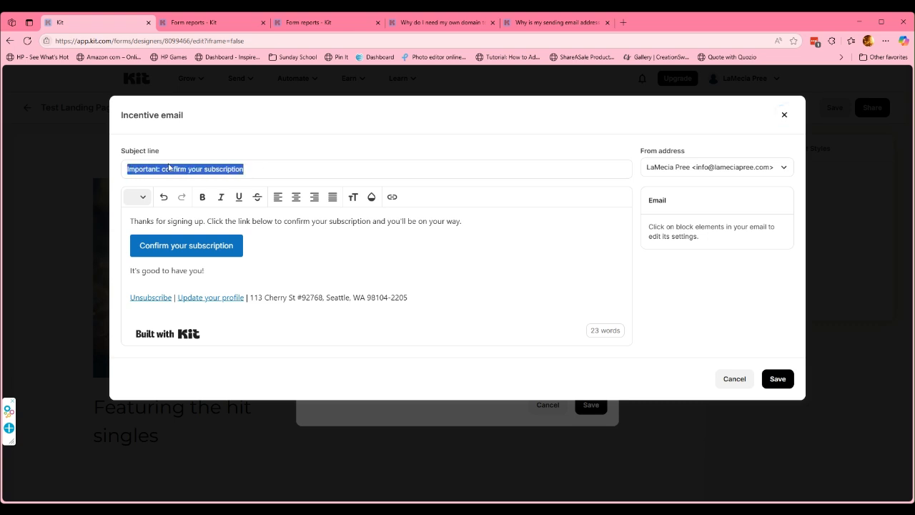
{"action": "type", "text": "(OPEN ME) Just One More Step"}
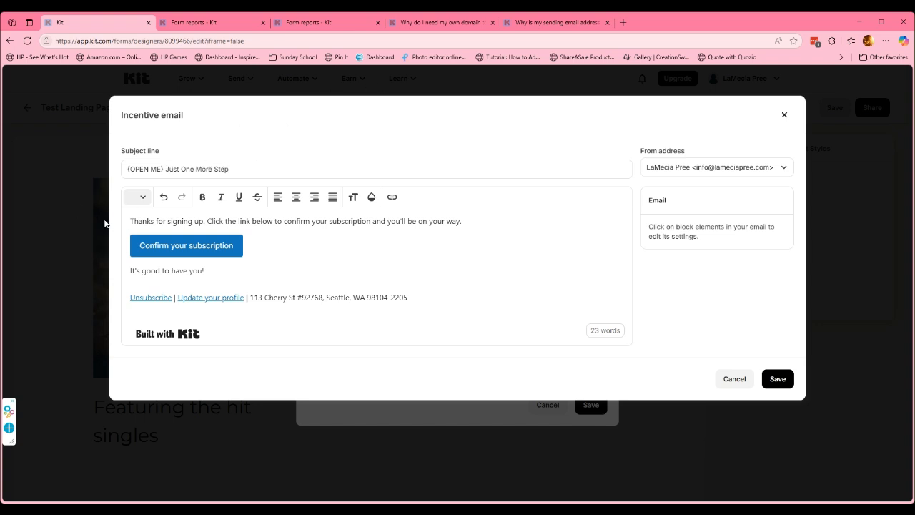
{"action": "left_click_drag", "start_coordinate": [132, 220], "coordinate": [519, 221]}
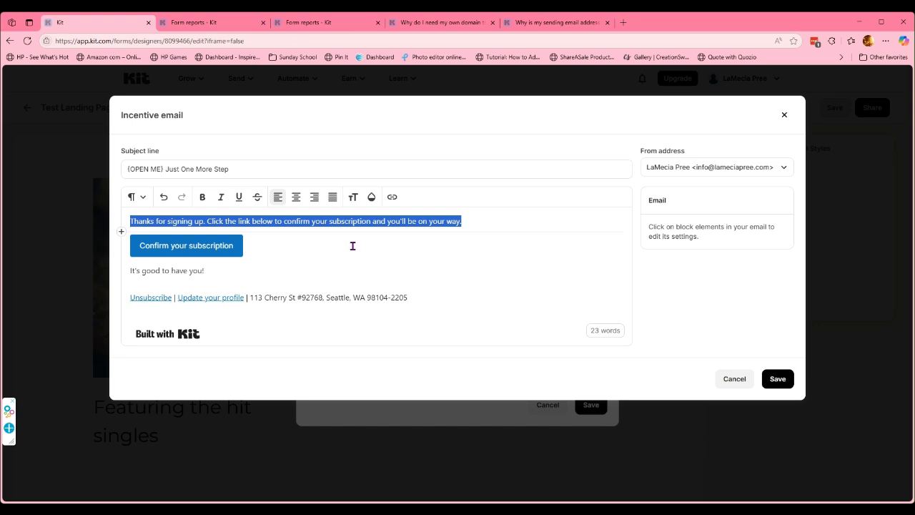
{"action": "left_click", "coordinate": [140, 246]}
{"action": "left_click_drag", "start_coordinate": [139, 245], "coordinate": [228, 247]}
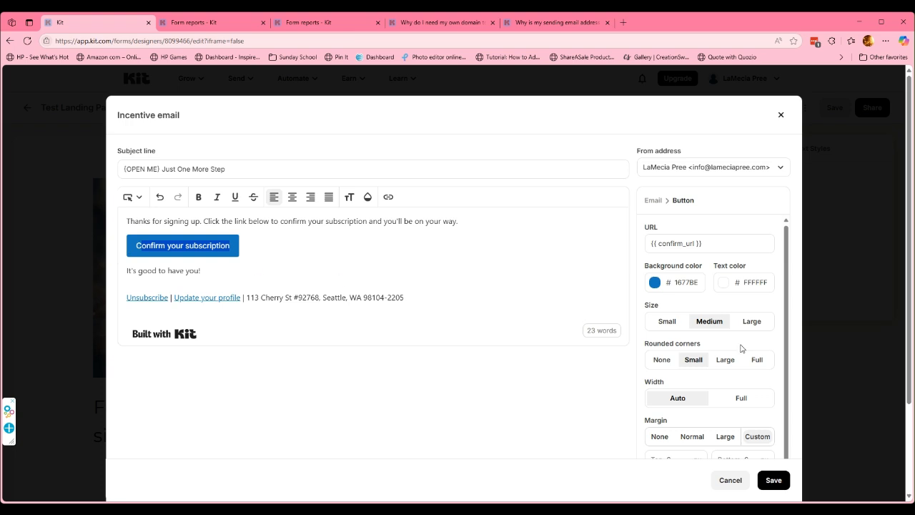
Change the confirm button's background from blue to pink (#F542A5).
{"action": "left_click", "coordinate": [656, 284]}
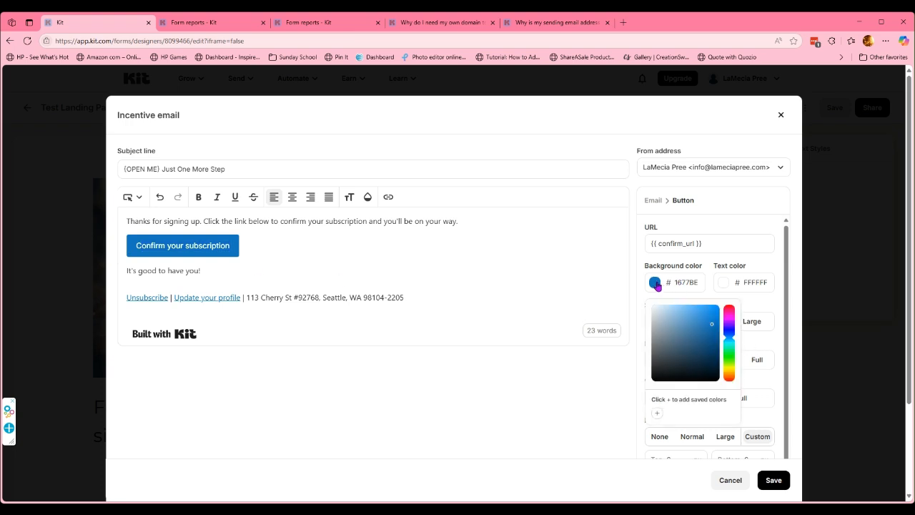
{"action": "mouse_move", "coordinate": [735, 315]}
{"action": "left_mouse_down"}
{"action": "mouse_move", "coordinate": [711, 320]}
{"action": "mouse_move", "coordinate": [703, 306]}
{"action": "left_mouse_up"}
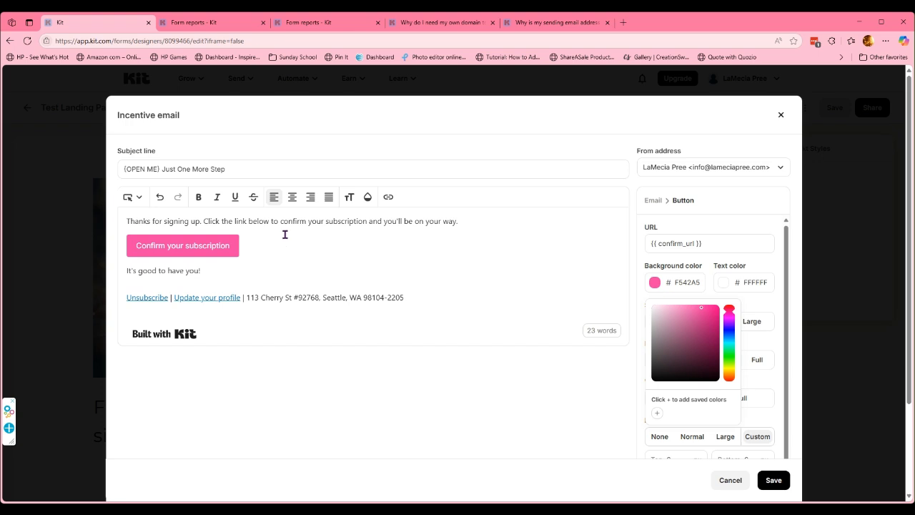
{"action": "left_click", "coordinate": [210, 278]}
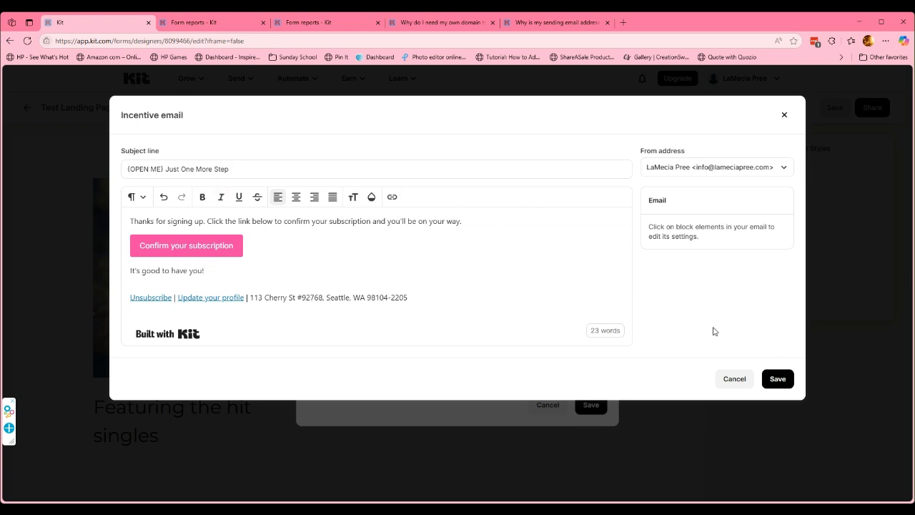
{"action": "left_click", "coordinate": [777, 385]}
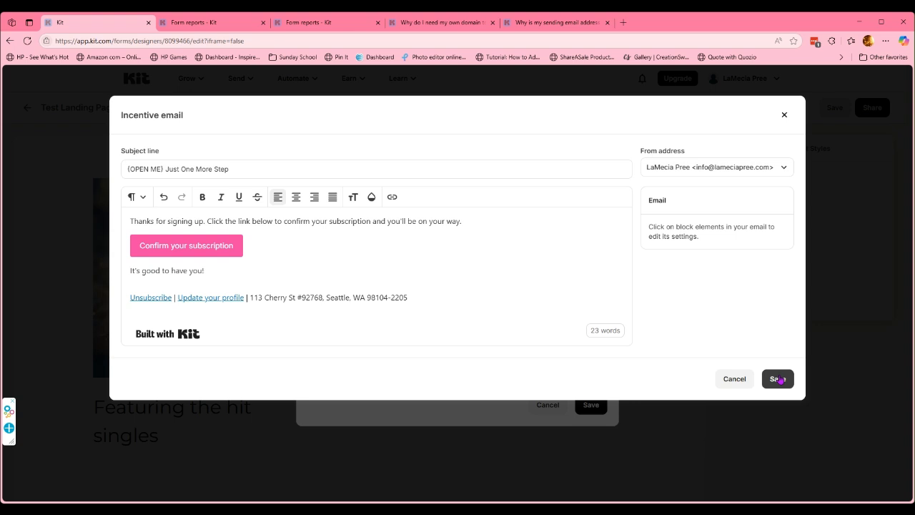
Save the incentive email, keep the redirect on the confirm-subscription URL, and save Landing Page Settings.
{"action": "left_click", "coordinate": [778, 379]}
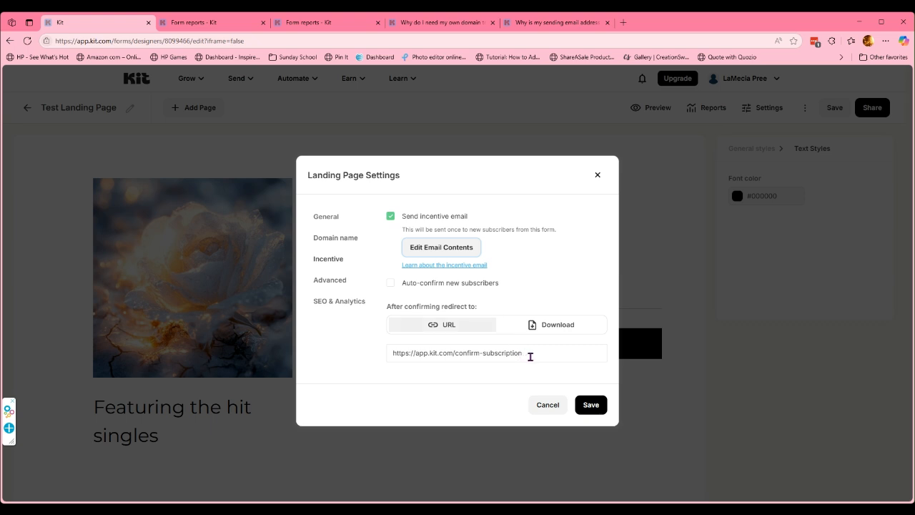
{"action": "left_click", "coordinate": [392, 353]}
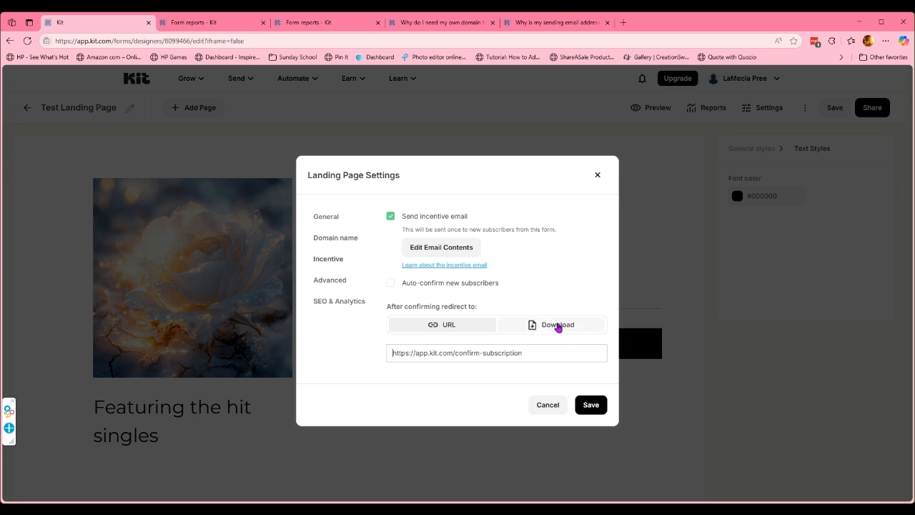
{"action": "left_click", "coordinate": [558, 328]}
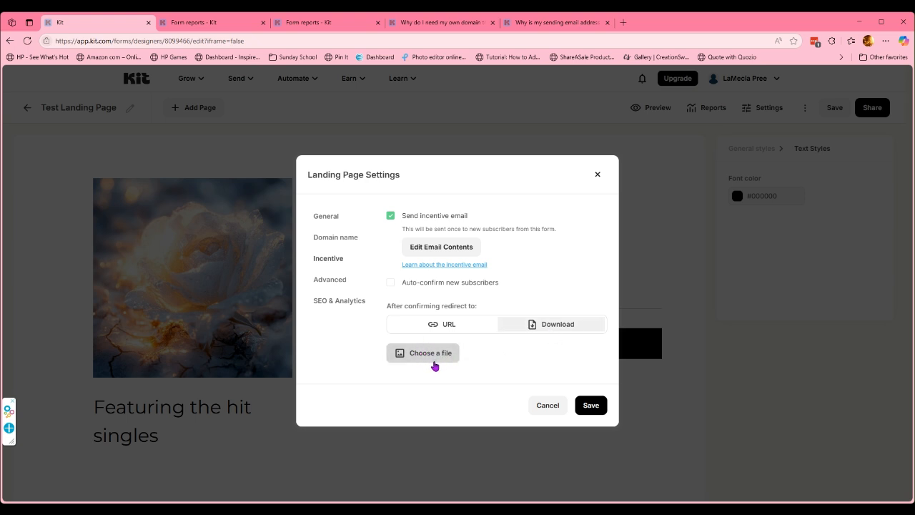
{"action": "left_click", "coordinate": [451, 326]}
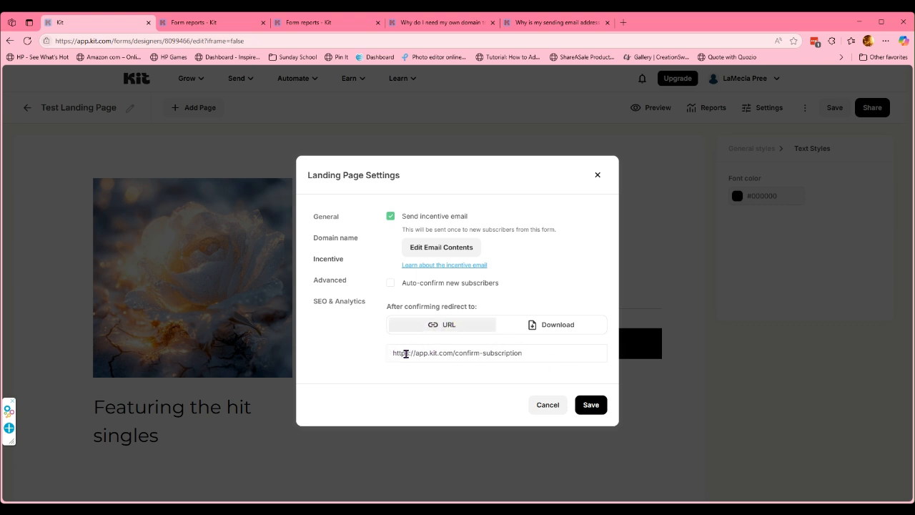
{"action": "left_click", "coordinate": [590, 405]}
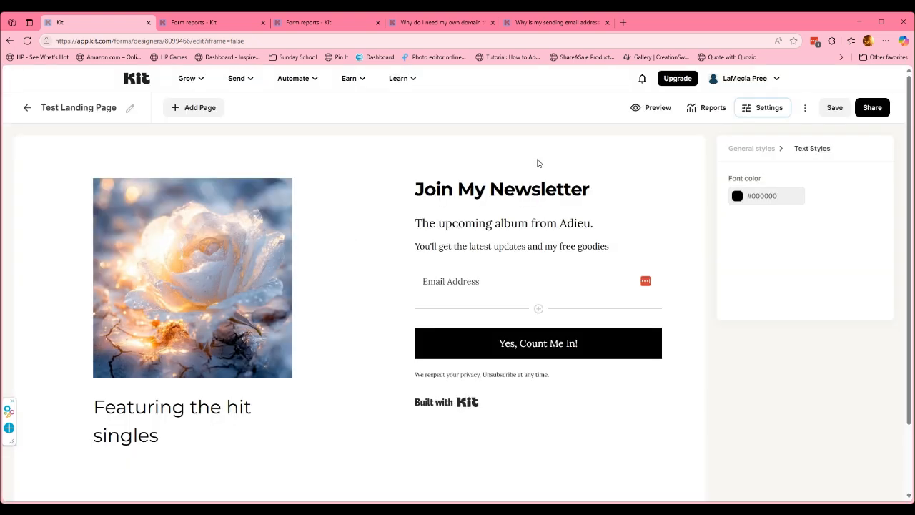
Publish the landing page, copy its public share URL, and open a new browser tab.
{"action": "left_click", "coordinate": [831, 109]}
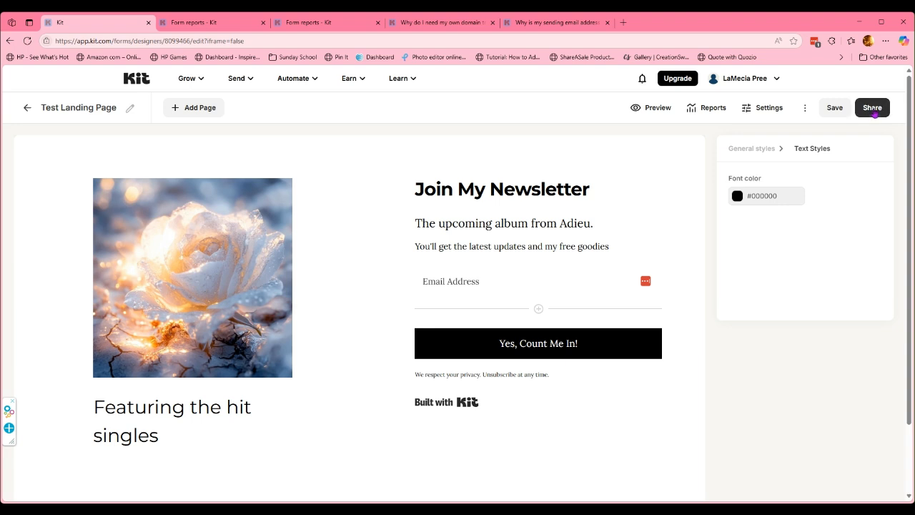
{"action": "left_click", "coordinate": [877, 111]}
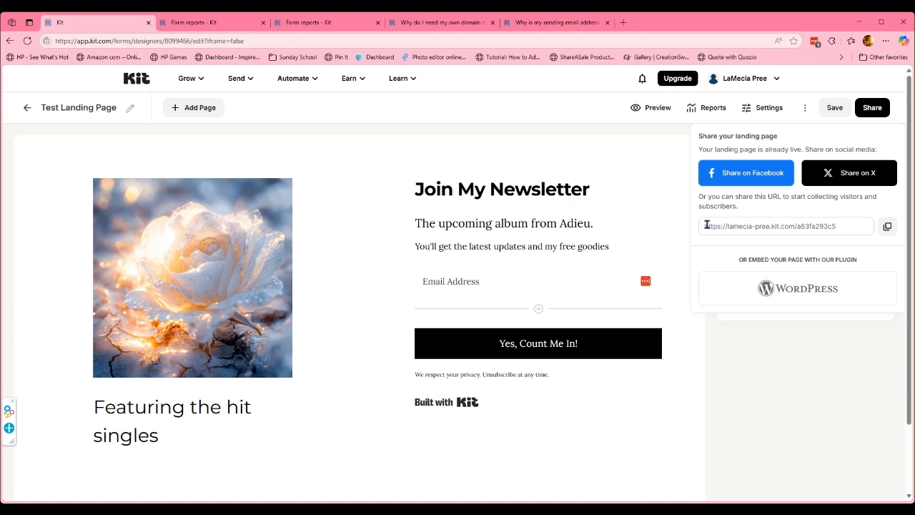
{"action": "left_click", "coordinate": [888, 227]}
{"action": "left_click", "coordinate": [623, 23]}
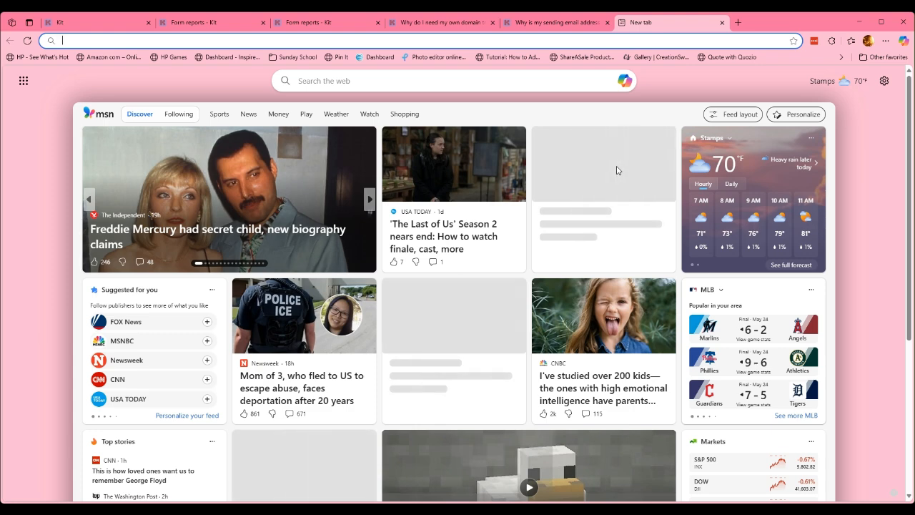
Load the copied share URL to view the live Test Landing Page.
{"action": "key", "text": "ctrl+v"}
{"action": "key", "text": "Return"}
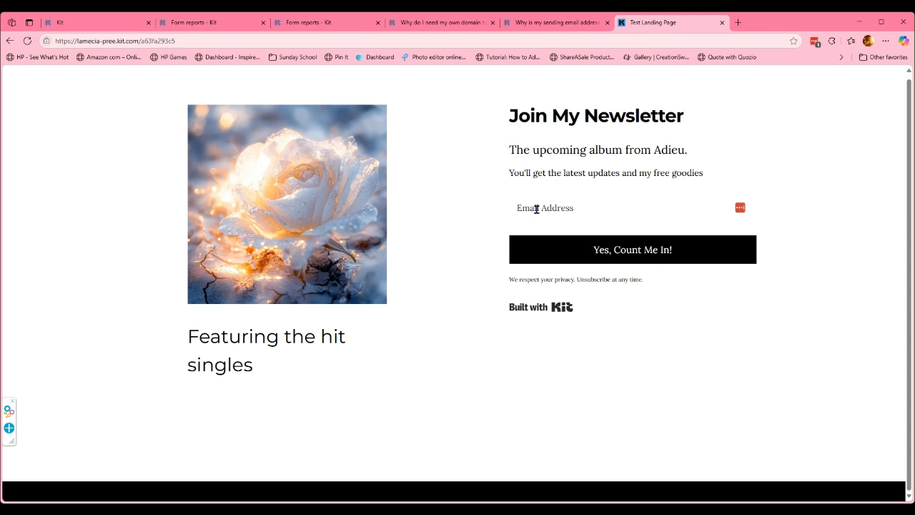
Enter a plus-addressed Gmail test address in the live form's Email Address field, fixing typos.
{"action": "left_click", "coordinate": [537, 208]}
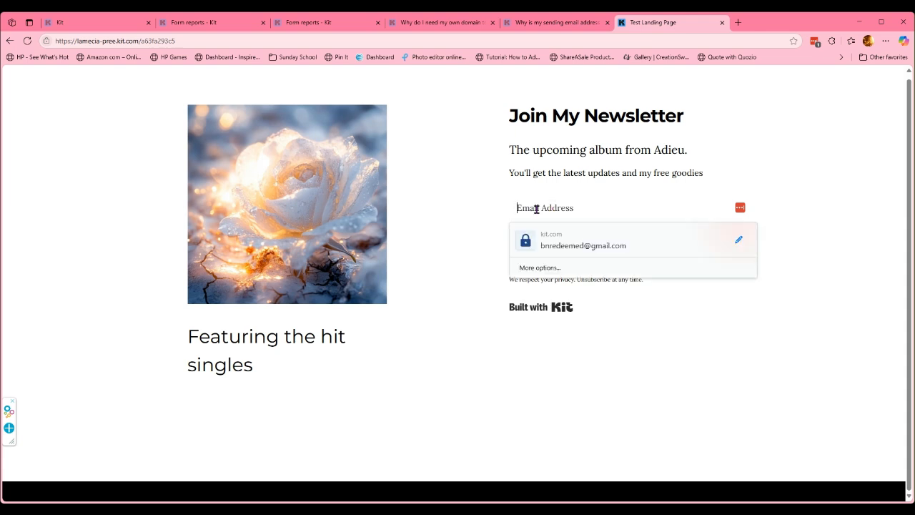
{"action": "left_click", "coordinate": [797, 179]}
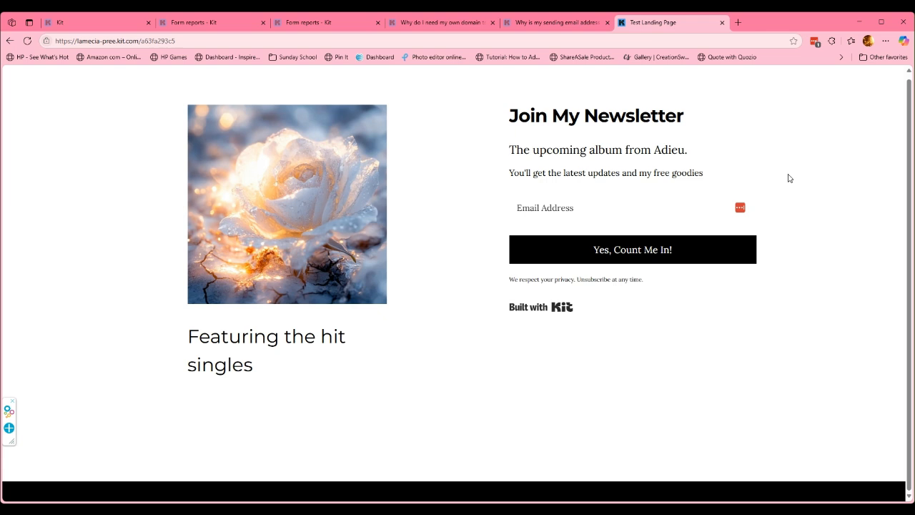
{"action": "type", "text": "tester"}
{"action": "key", "text": "BackSpace"}
{"action": "key", "text": "BackSpace"}
{"action": "key", "text": "BackSpace"}
{"action": "key", "text": "BackSpace"}
{"action": "key", "text": "BackSpace"}
{"action": "key", "text": "BackSpace"}
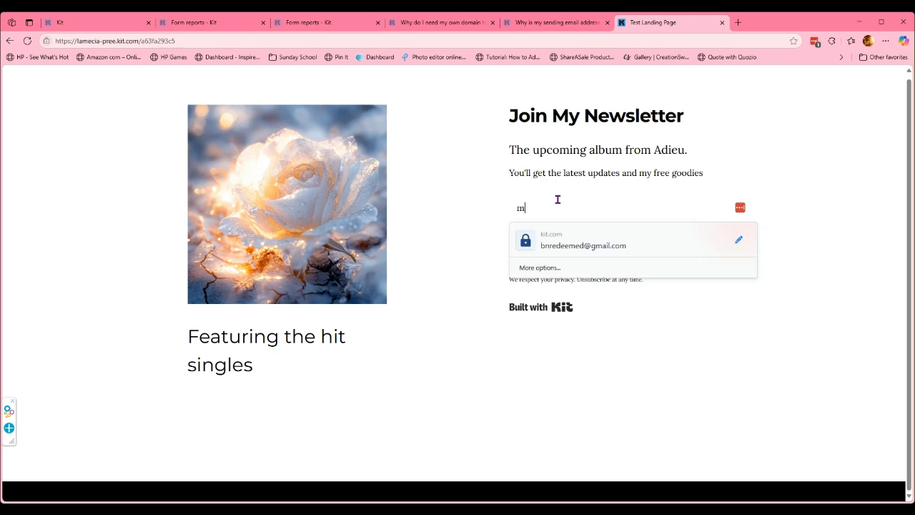
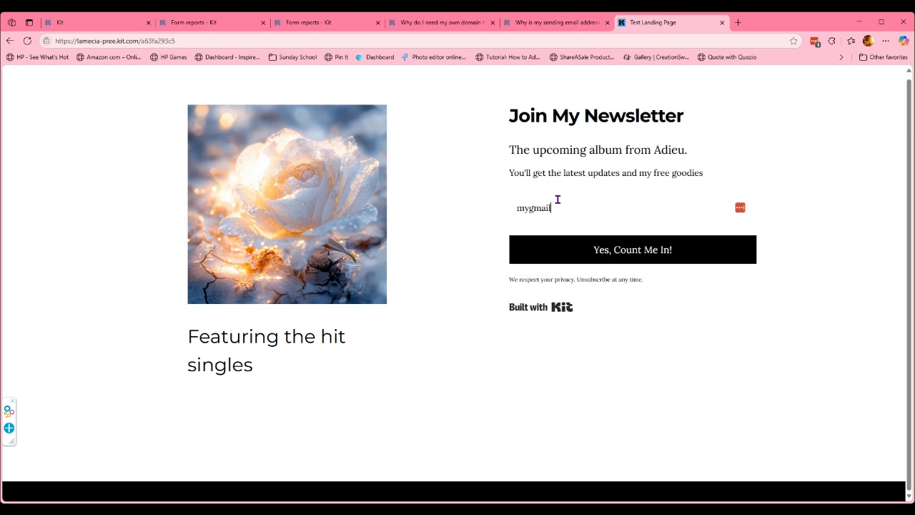
Look through the help articles and Form reports tabs, then return to the Kit landing page editor.
{"action": "left_click", "coordinate": [438, 24]}
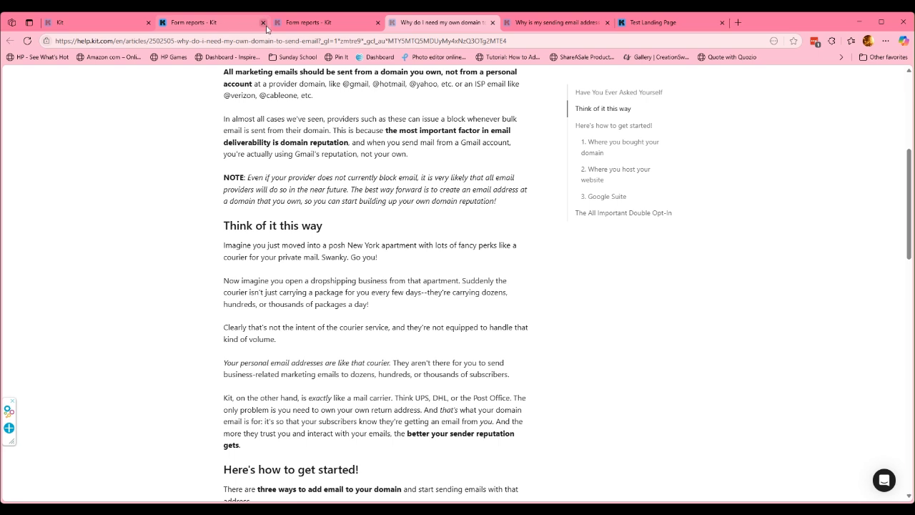
{"action": "left_click", "coordinate": [290, 27]}
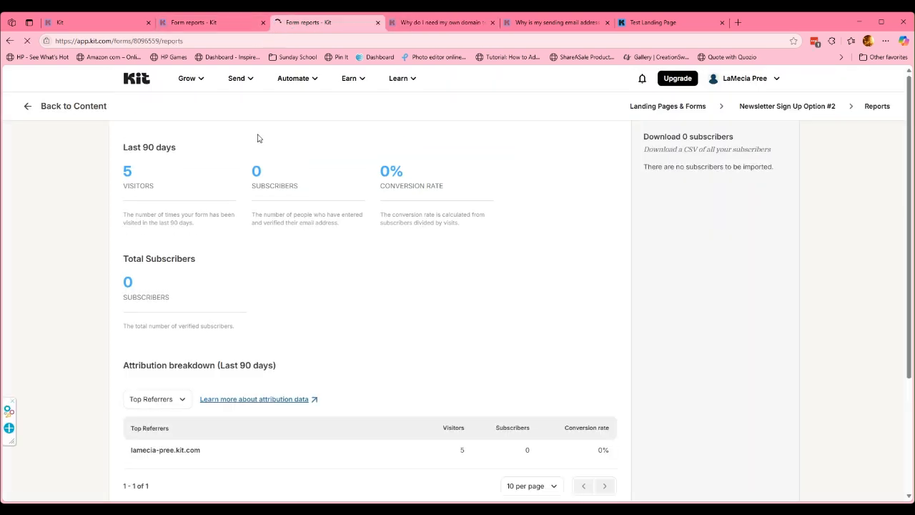
{"action": "left_click", "coordinate": [188, 25]}
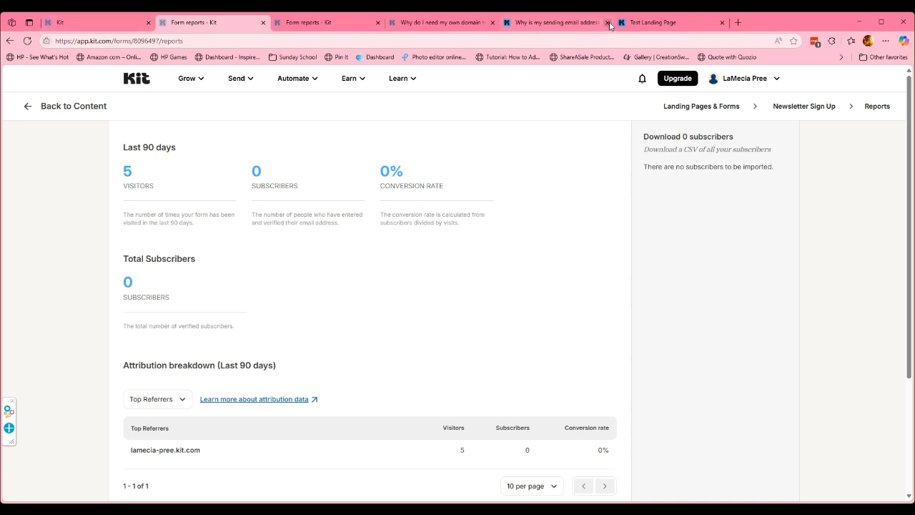
{"action": "left_click", "coordinate": [640, 24]}
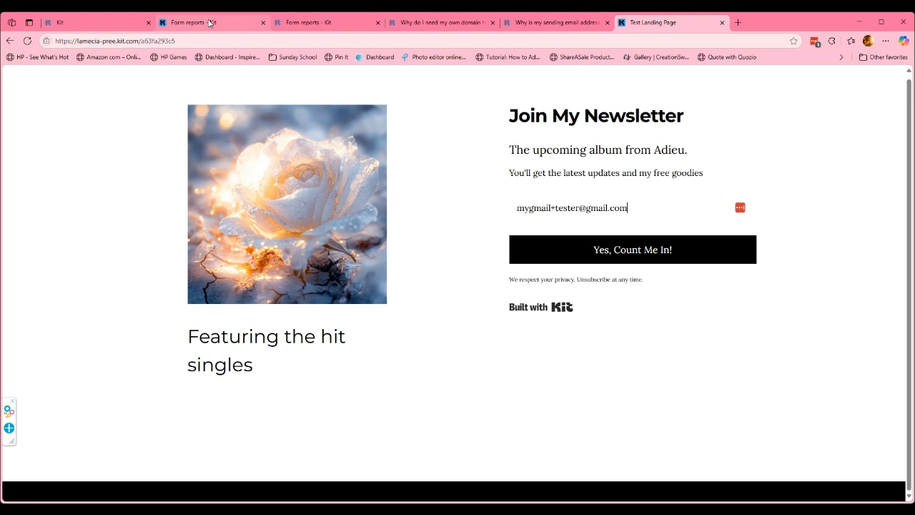
{"action": "left_click", "coordinate": [327, 22]}
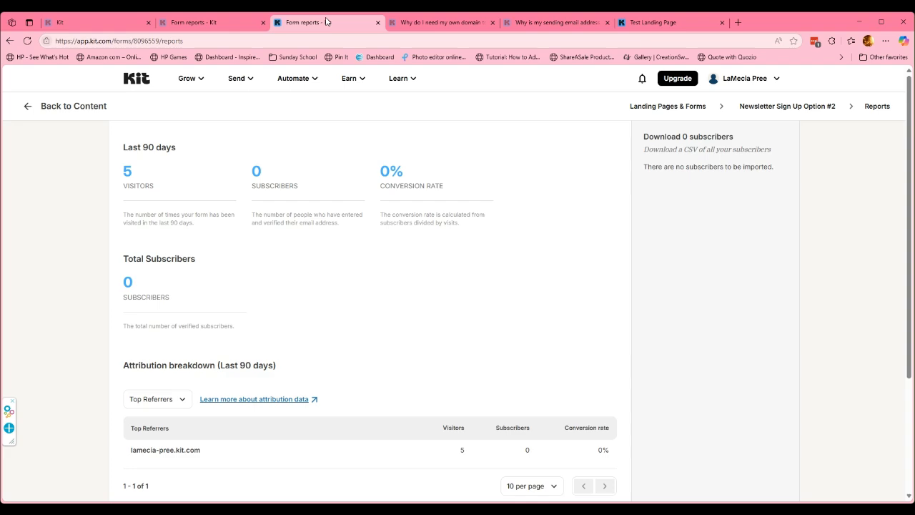
{"action": "left_click", "coordinate": [440, 25]}
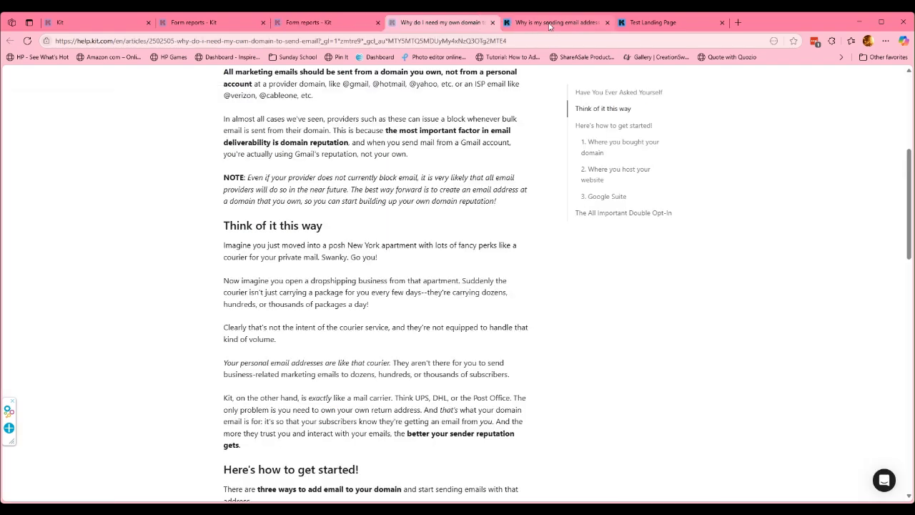
{"action": "left_click", "coordinate": [593, 22]}
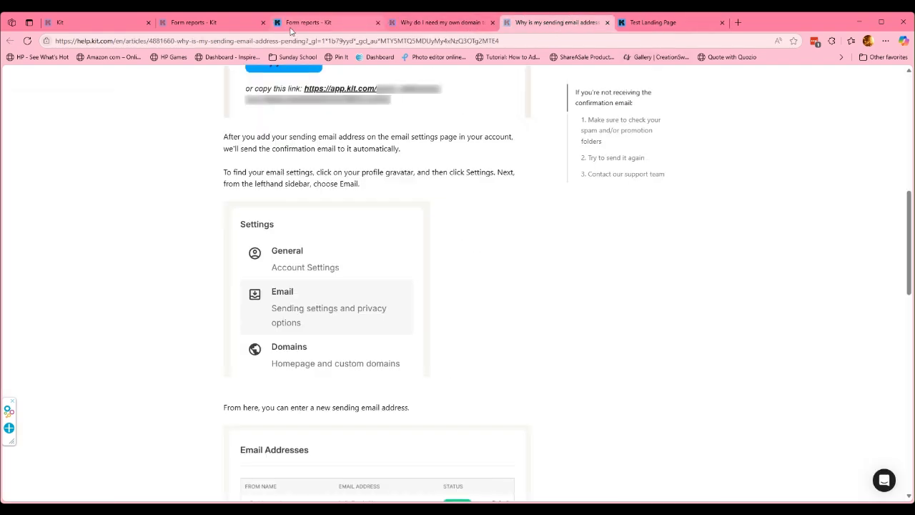
{"action": "left_click", "coordinate": [43, 20]}
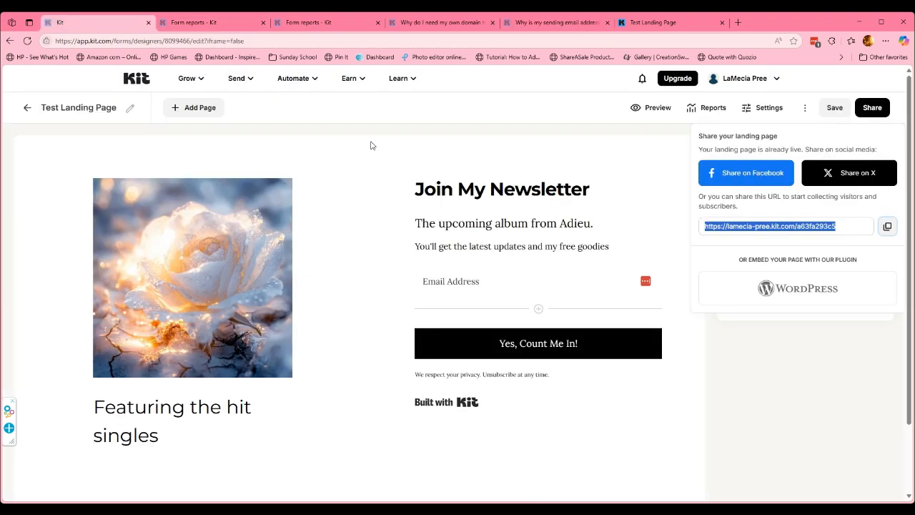